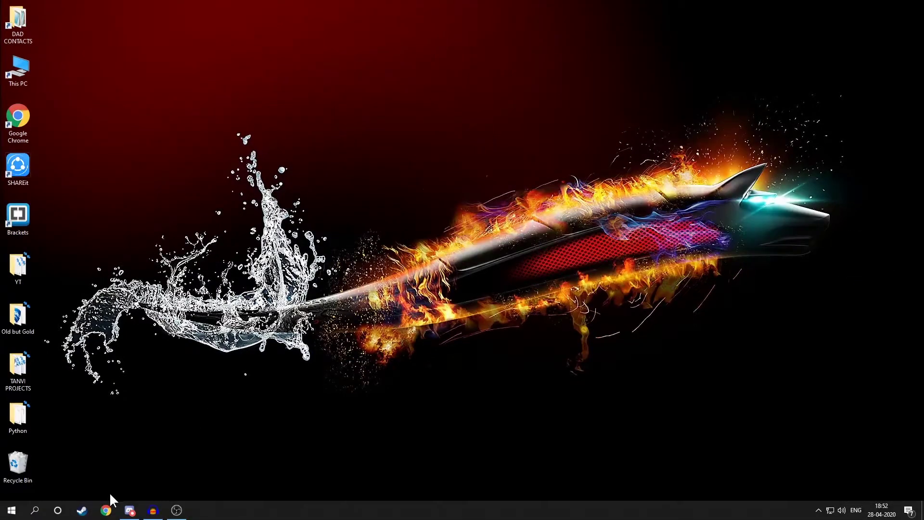
# Run a web search for 'what is discord' in the browser
pyautogui.click(107, 509)
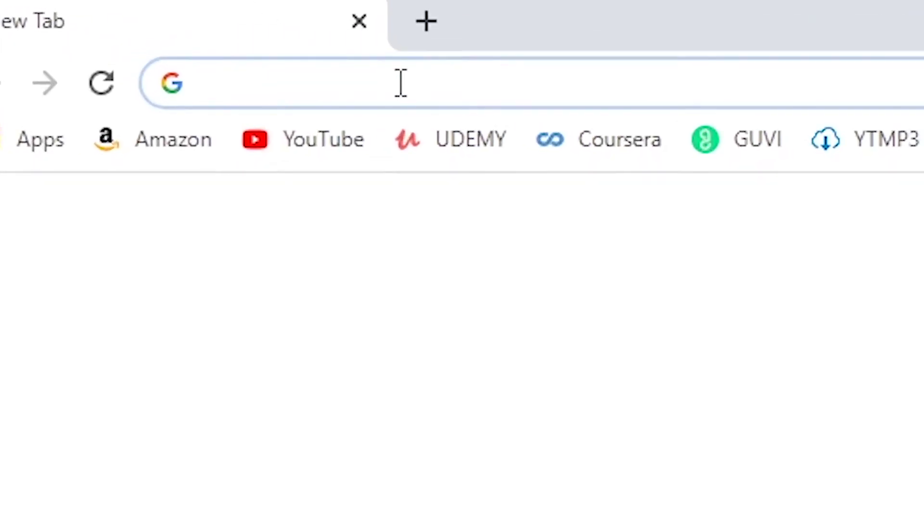
pyautogui.write('what is discord')
pyautogui.press('Return')
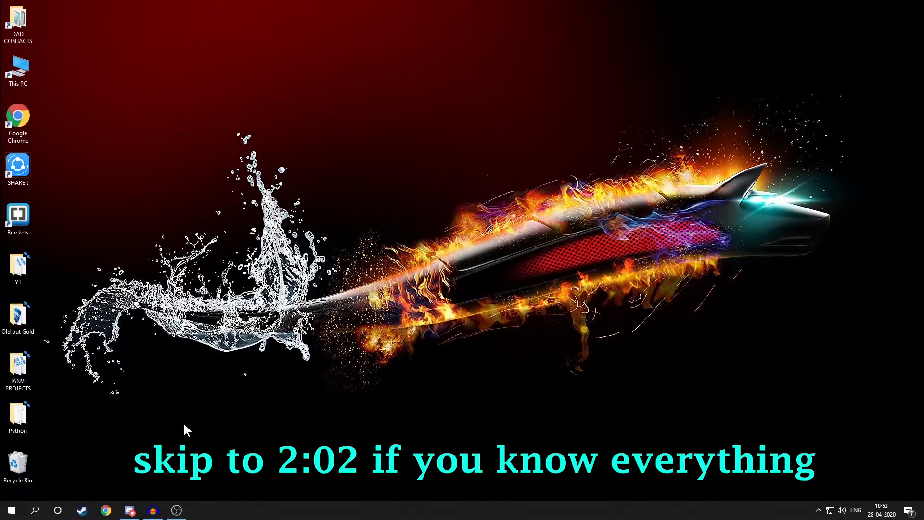
# Open discordapp.com in a new Chrome incognito window
pyautogui.click(130, 511)
pyautogui.click(891, 4)
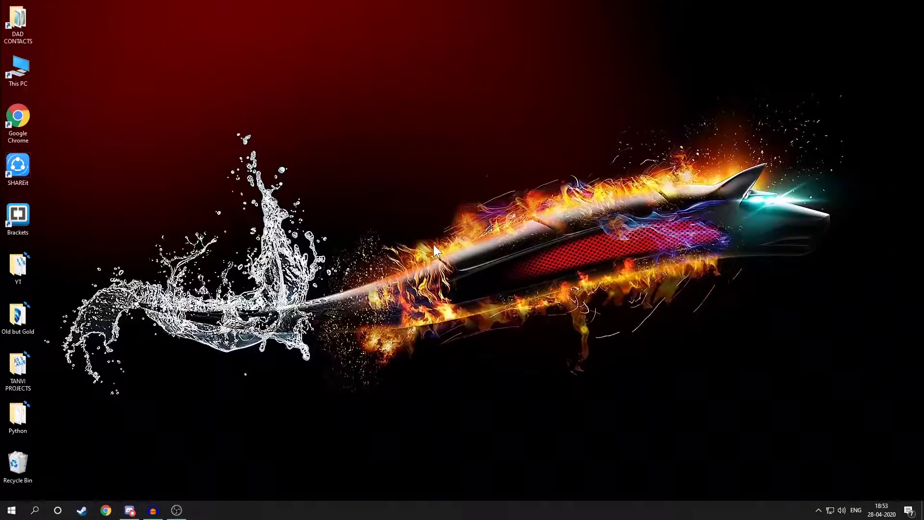
pyautogui.click(106, 510)
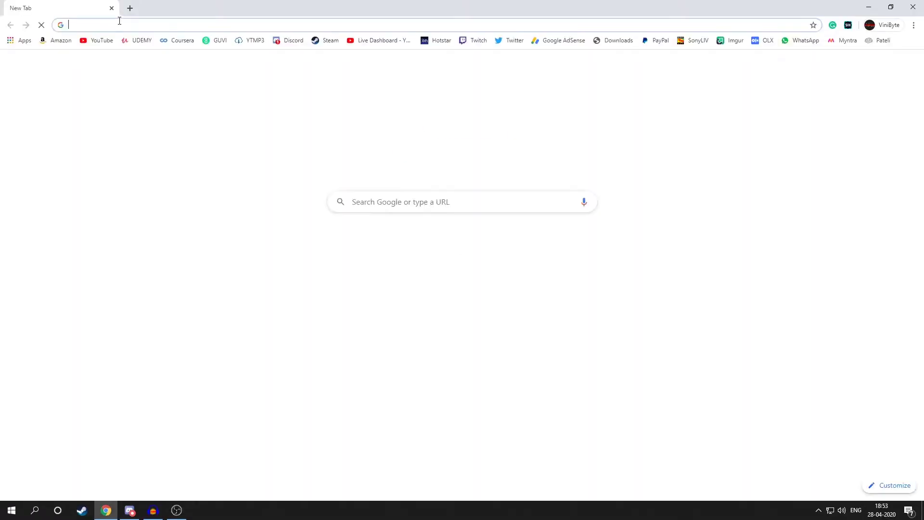
pyautogui.hotkey('ctrl', 'shift', 'n')
pyautogui.write('discordapp.com')
pyautogui.press('Return')
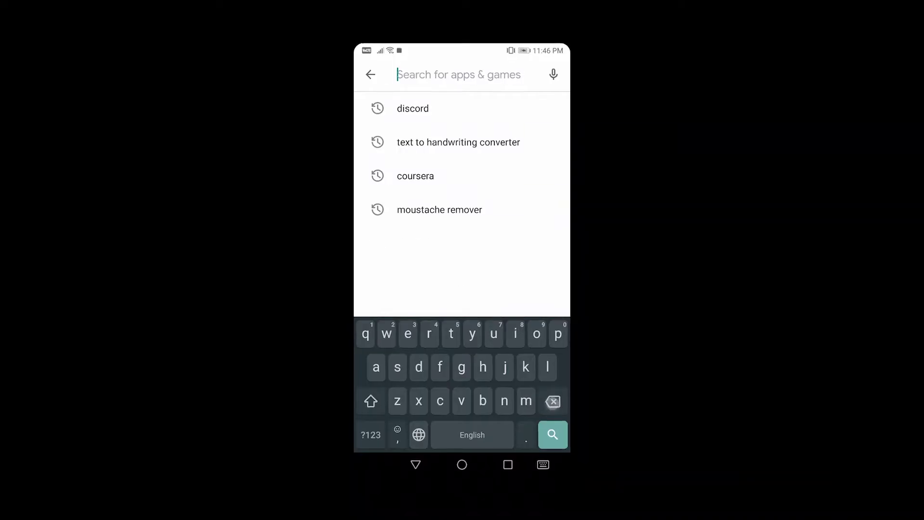
# Search the Play Store for 'discord' and launch the Discord app from its listing
pyautogui.write('discord')
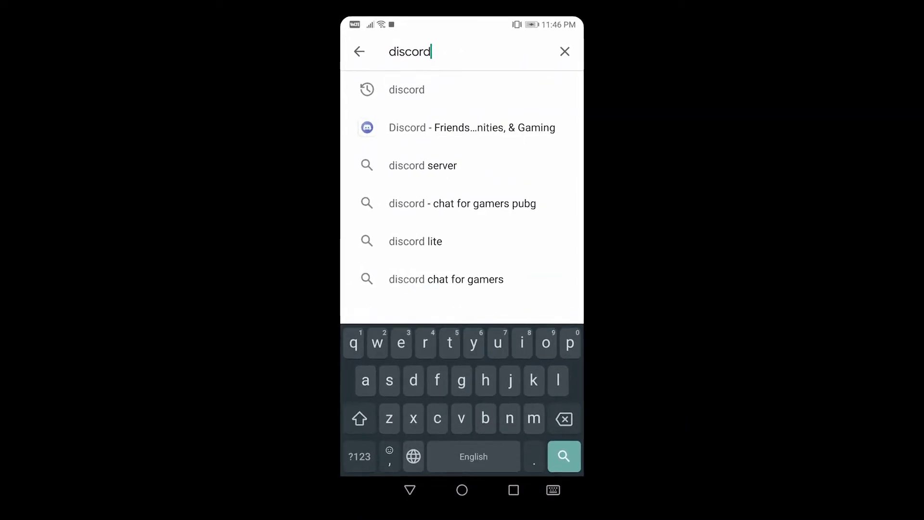
pyautogui.press('Return')
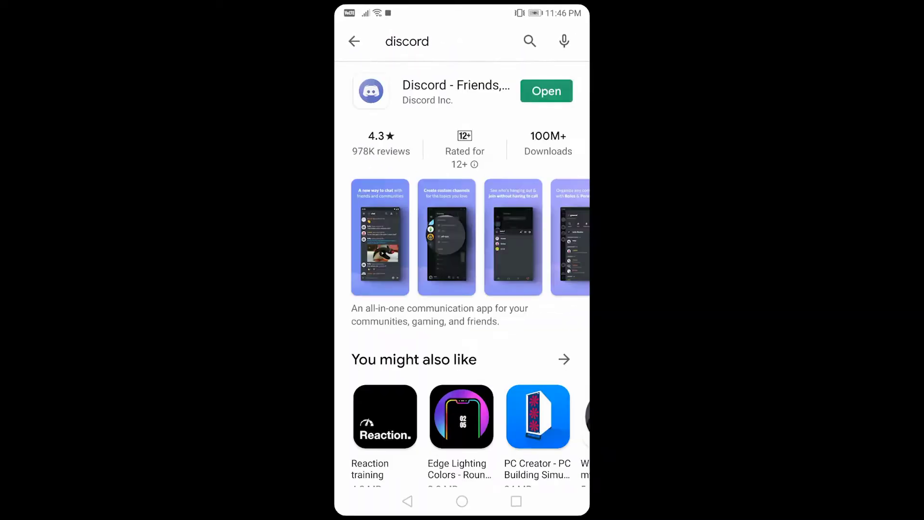
pyautogui.click(547, 91)
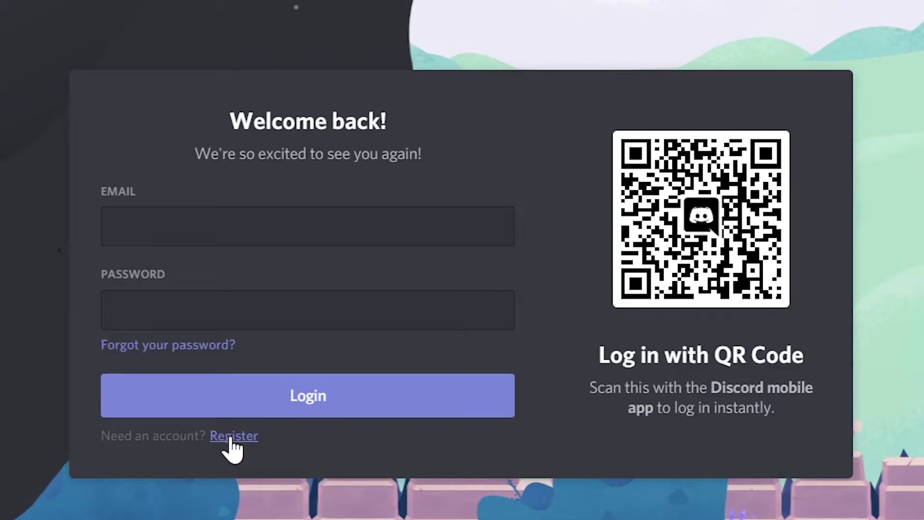
# Open the registration form, enter the new account's details, then switch to the Discord desktop app
pyautogui.click(231, 438)
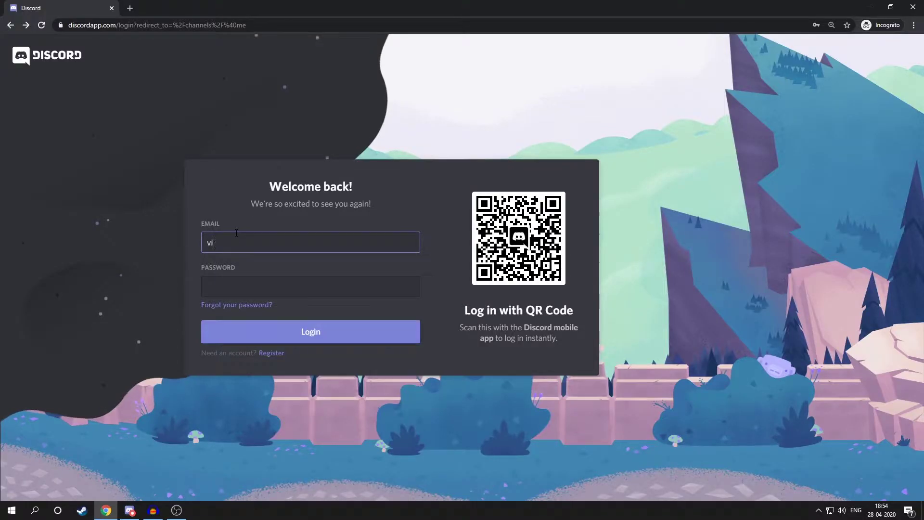
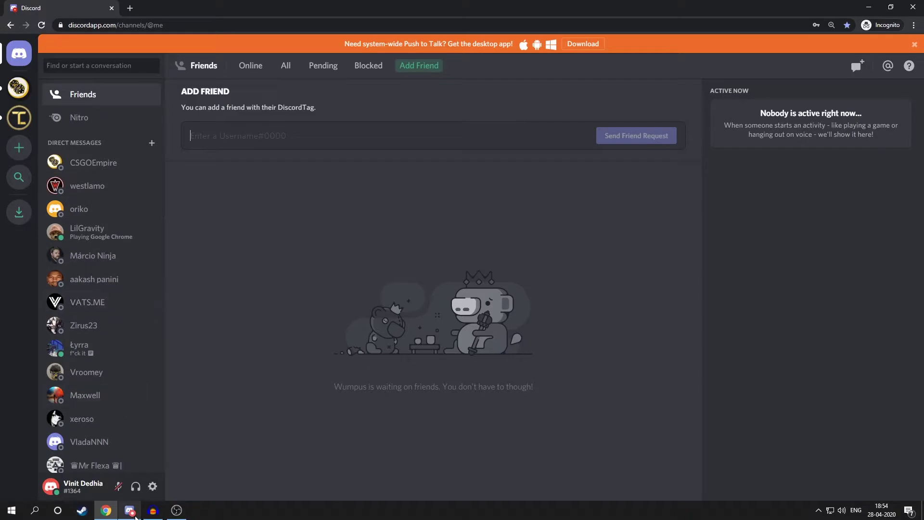
pyautogui.click(129, 511)
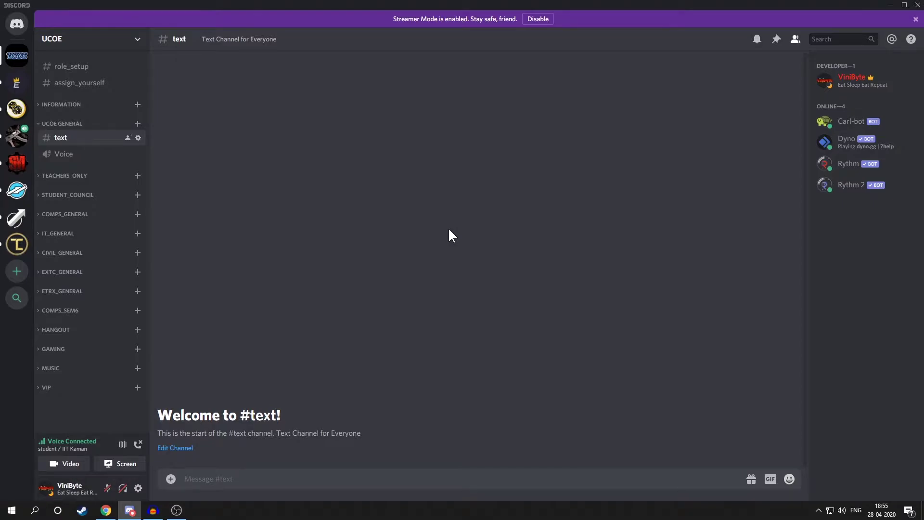
# Copy a UCOE server invite link from the server's Invite People dialog
pyautogui.click(91, 40)
pyautogui.click(72, 83)
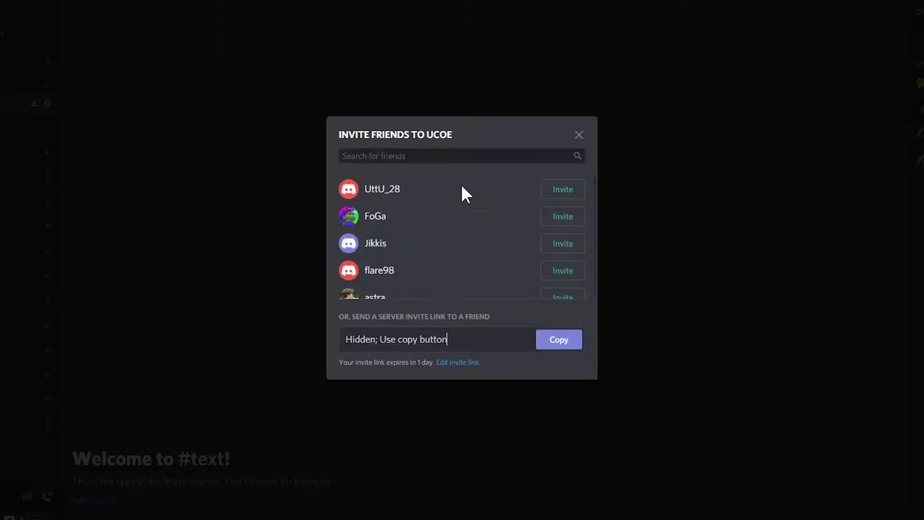
pyautogui.click(554, 344)
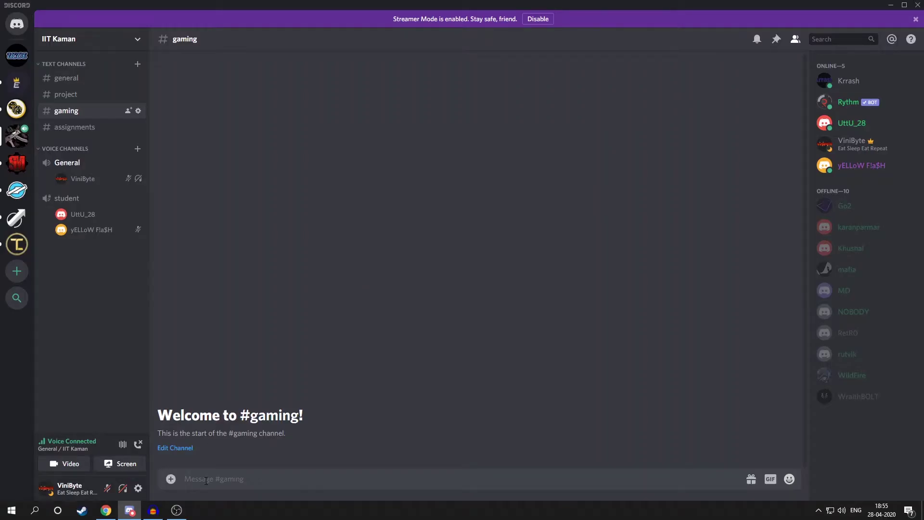
# Post the UCOE invite and a message mentioning two members in #gaming, then join the student voice channel
pyautogui.hotkey('ctrl', 'v')
pyautogui.press('Return')
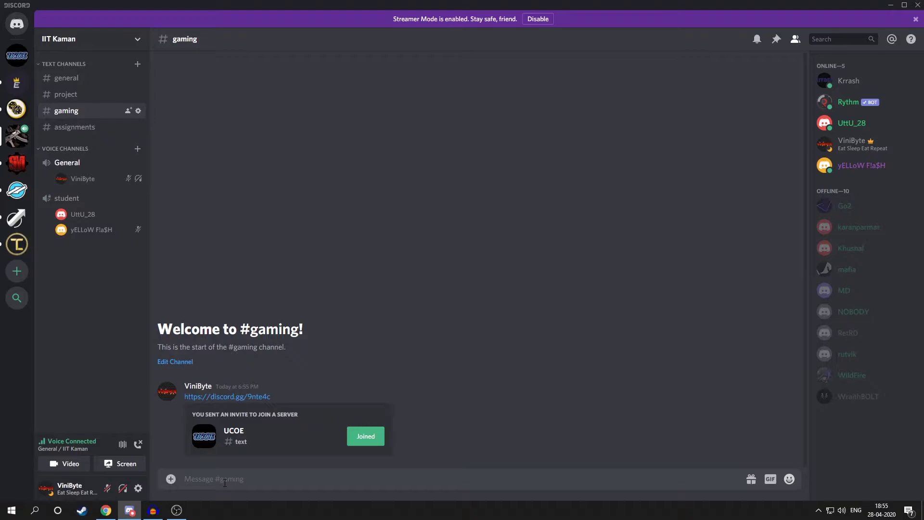
pyautogui.write('@UttU_28')
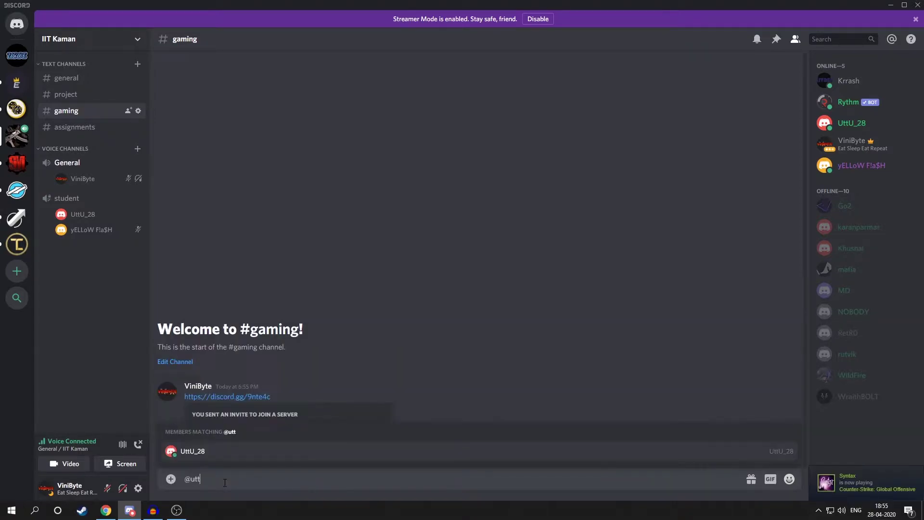
pyautogui.press('Tab')
pyautogui.write('@yel')
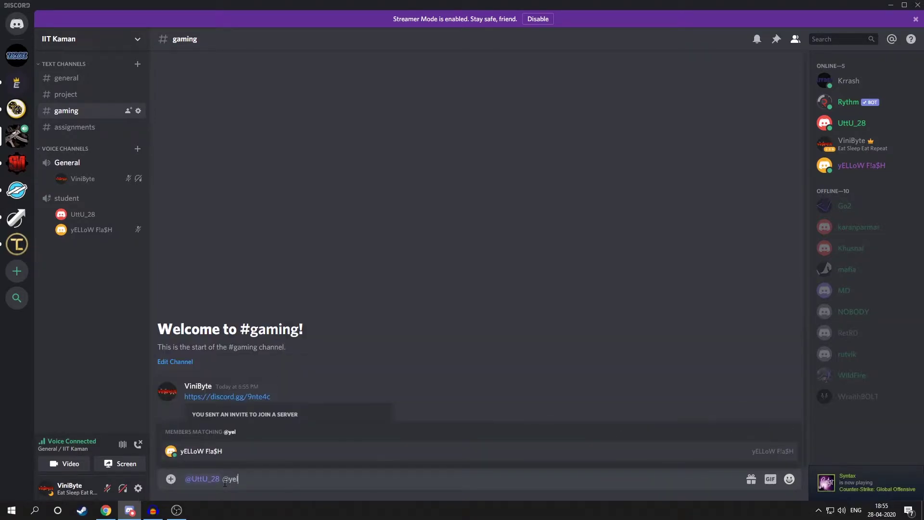
pyautogui.press('Tab')
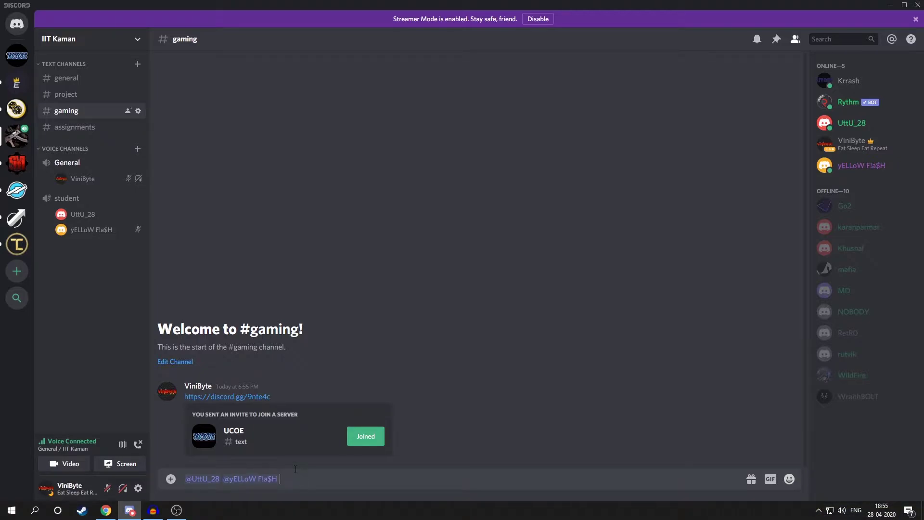
pyautogui.press('Return')
pyautogui.click(61, 199)
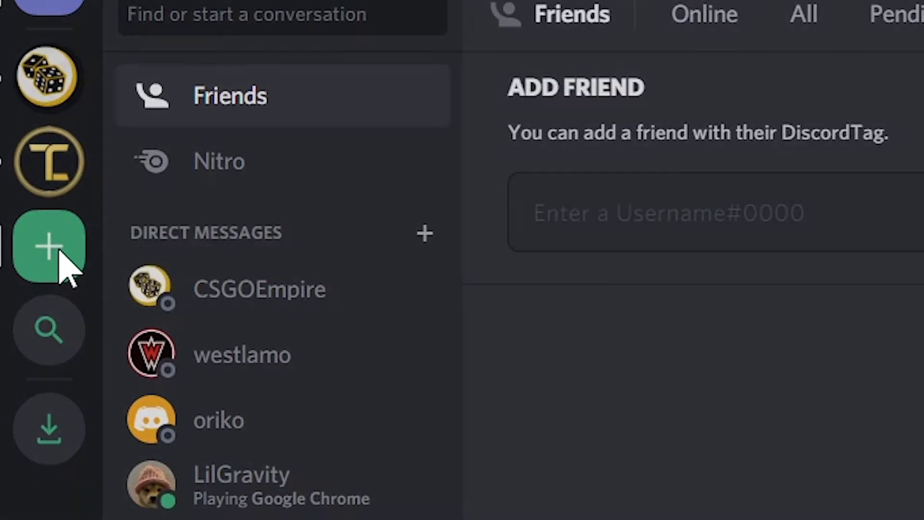
# Join the UCOE server in the browser by pasting the copied invite link
pyautogui.click(60, 270)
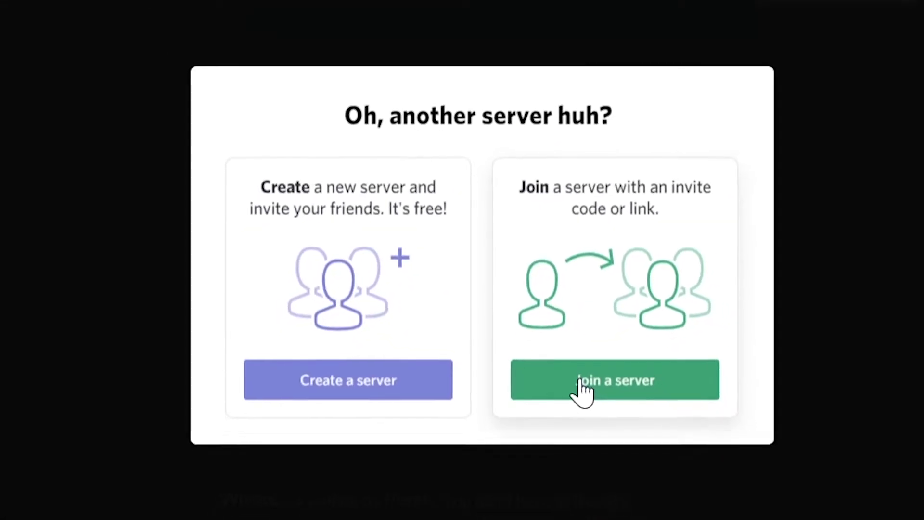
pyautogui.click(590, 401)
pyautogui.rightClick(308, 260)
pyautogui.click(365, 389)
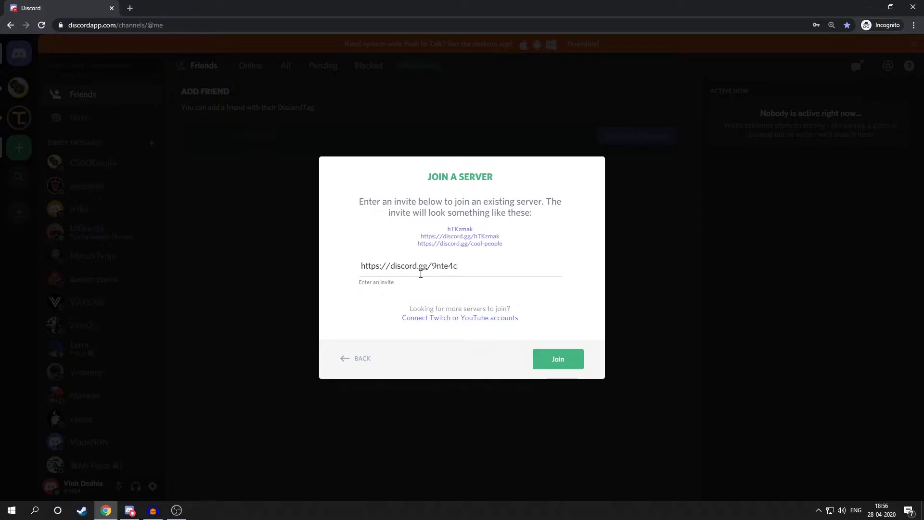
pyautogui.click(550, 365)
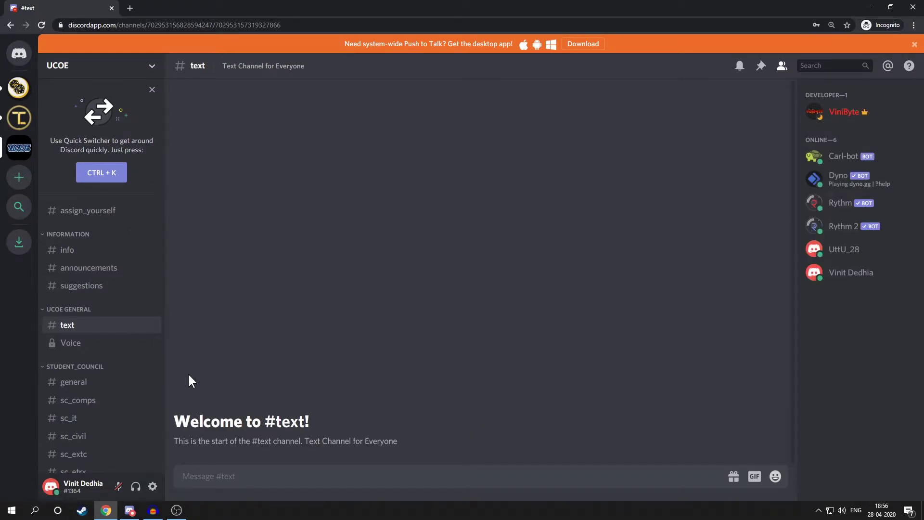
# Collapse the STUDENT_COUNCIL, HANGOUT and UCOE GENERAL categories
pyautogui.click(79, 367)
pyautogui.click(79, 388)
pyautogui.click(78, 309)
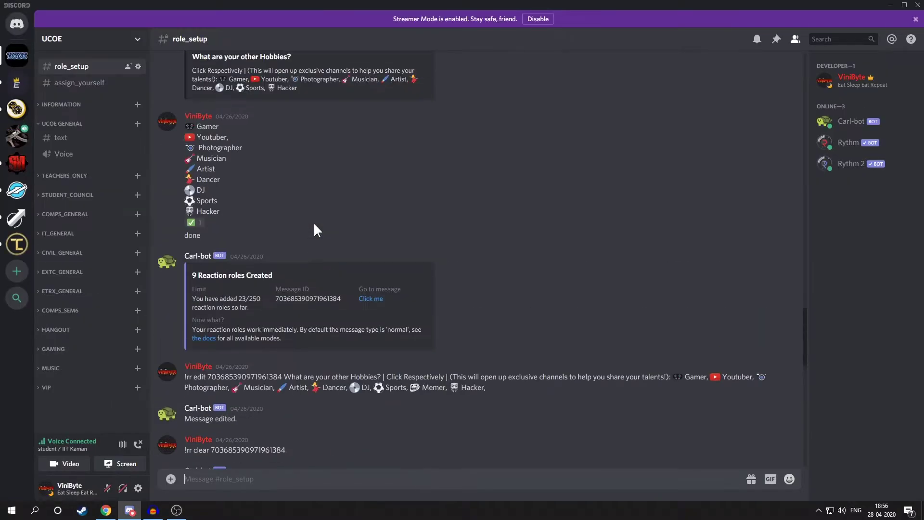
# Open UCOE's #assign_yourself channel in both the desktop app and the browser session
pyautogui.scroll(10, 314, 221)
pyautogui.click(80, 84)
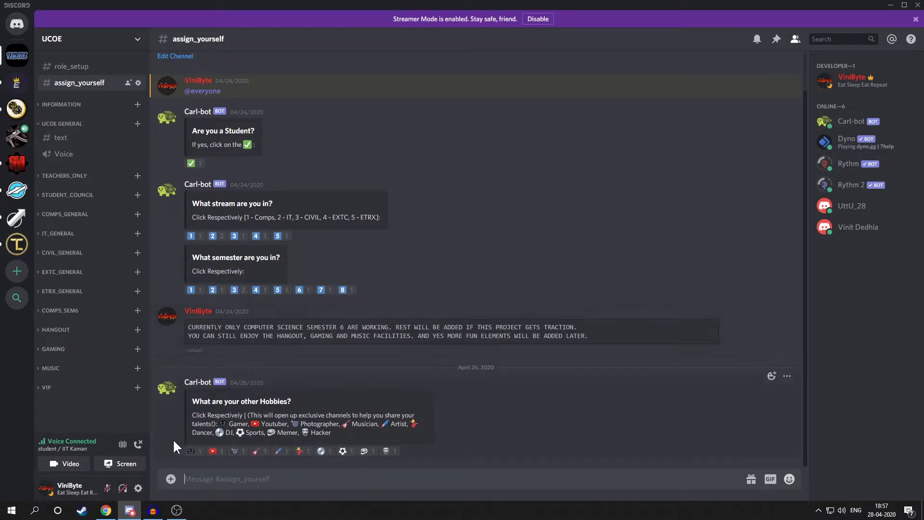
pyautogui.click(106, 511)
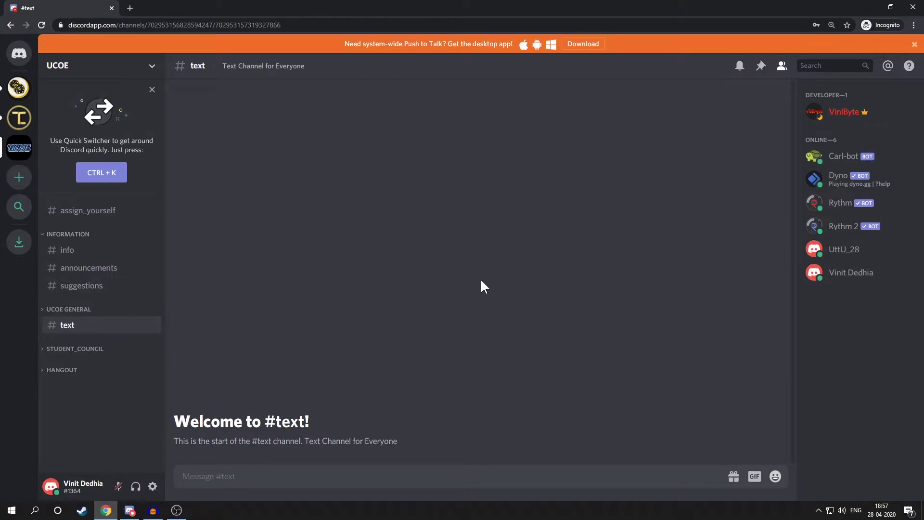
pyautogui.click(89, 210)
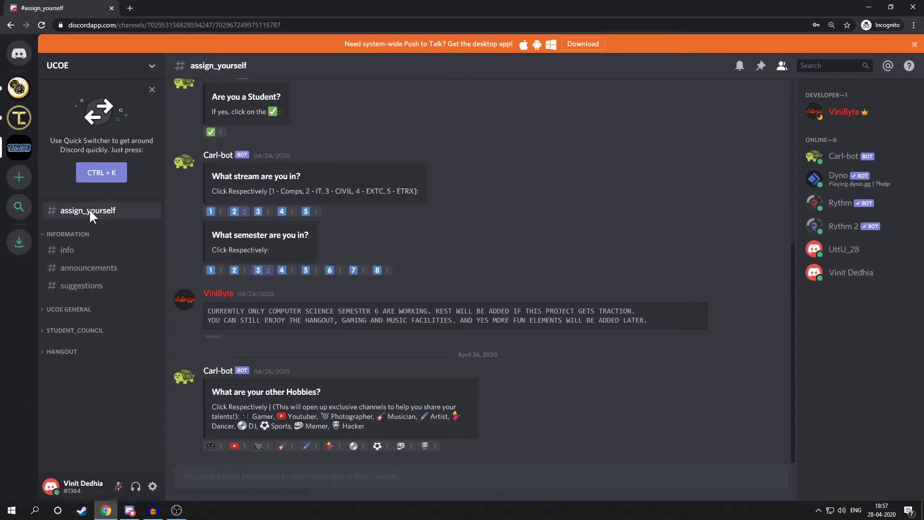
pyautogui.scroll(2, 409, 309)
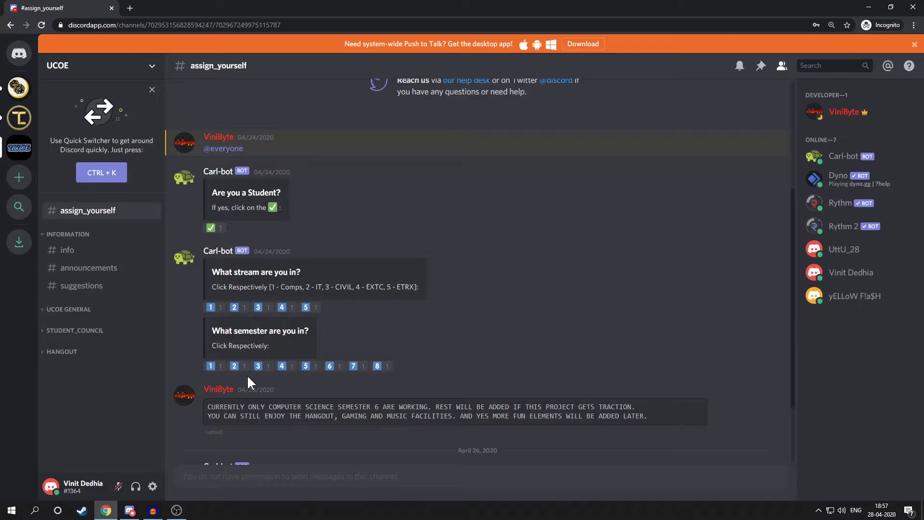
# In the desktop app, view the Teacher role's settings in UCOE's role list
pyautogui.click(130, 510)
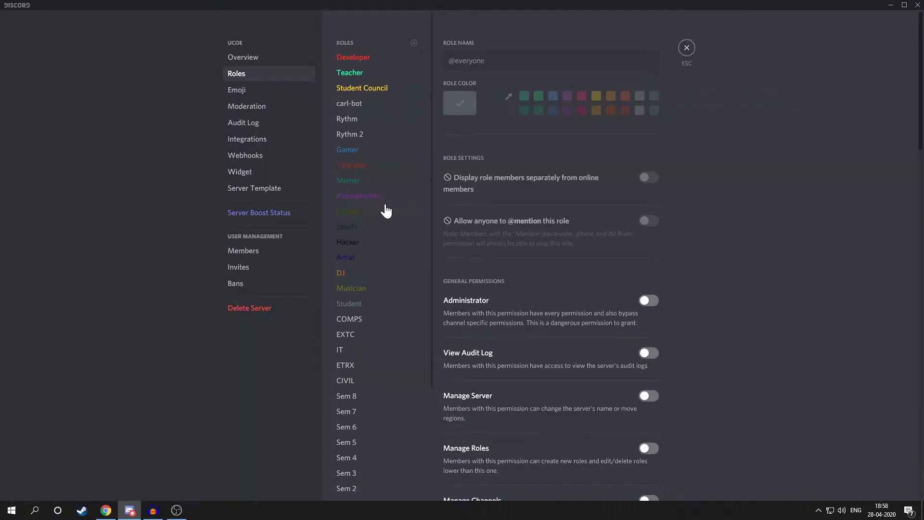
pyautogui.scroll(-3, 383, 209)
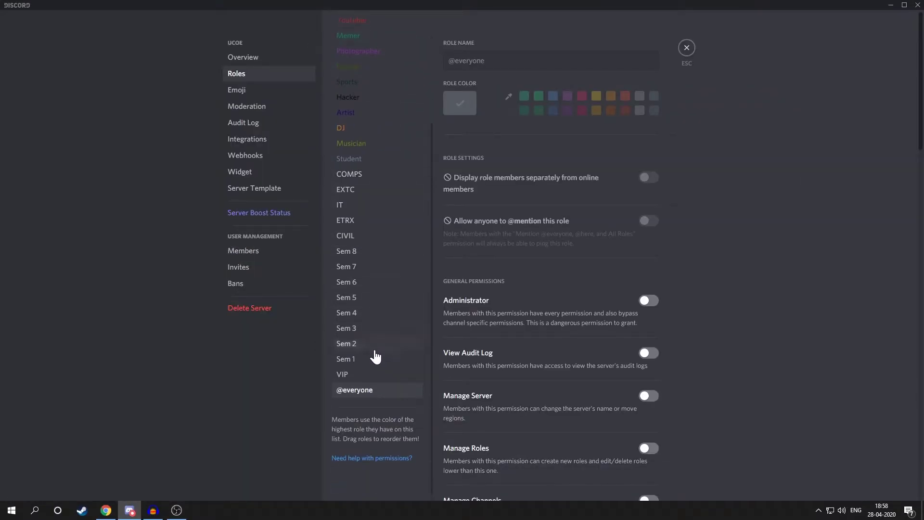
pyautogui.scroll(2, 374, 359)
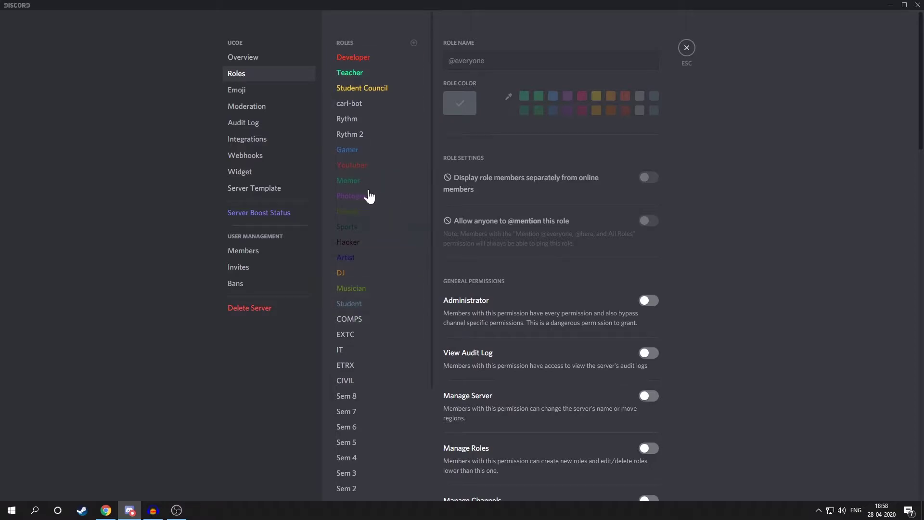
pyautogui.click(364, 77)
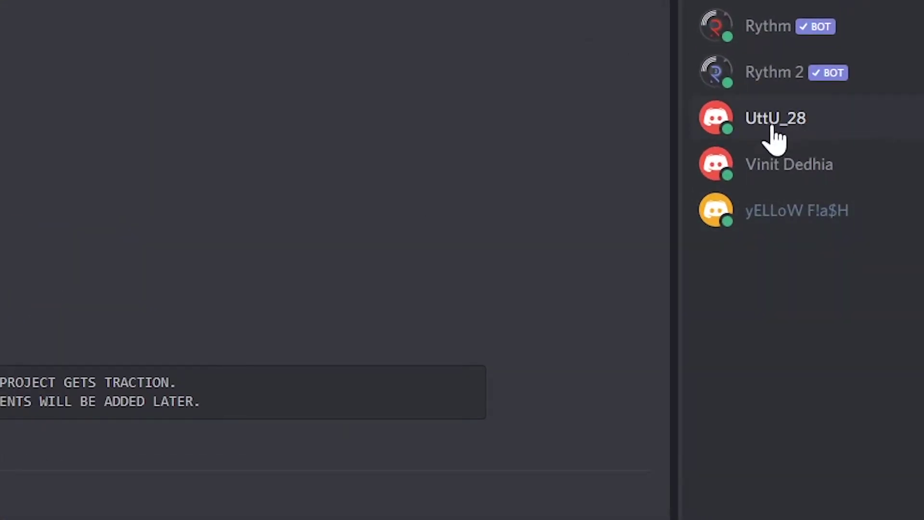
# Check three members' profiles to see which roles they hold
pyautogui.click(771, 121)
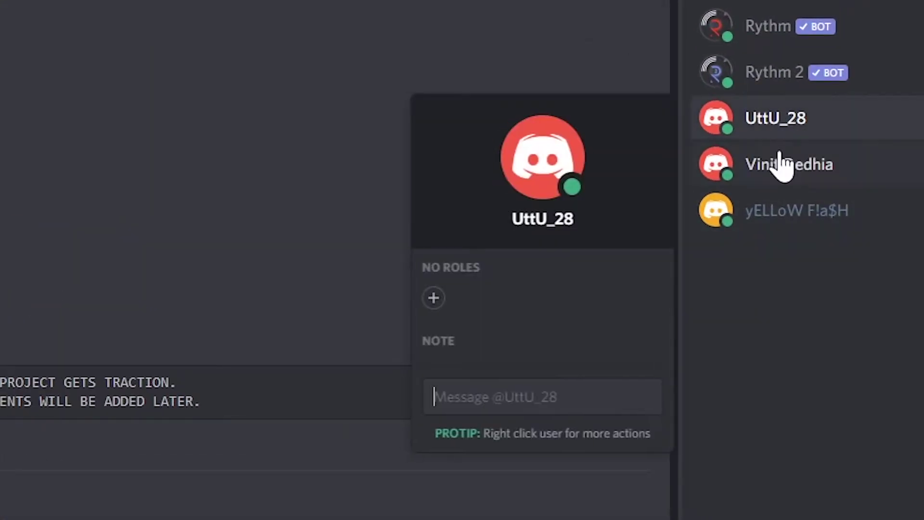
pyautogui.click(780, 164)
pyautogui.click(783, 212)
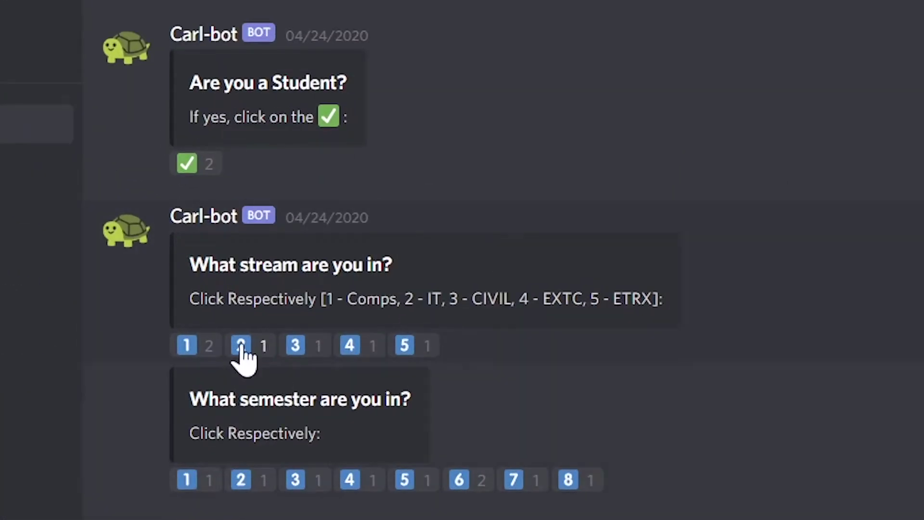
# React ✅ on 'Are you a Student?', confirm the Student role, and collapse TEACHERS_ONLY
pyautogui.click(188, 166)
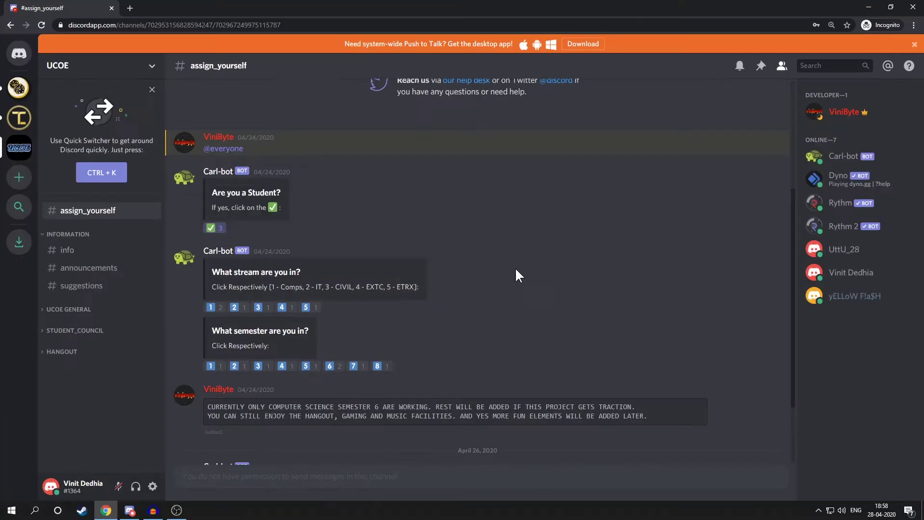
pyautogui.click(838, 273)
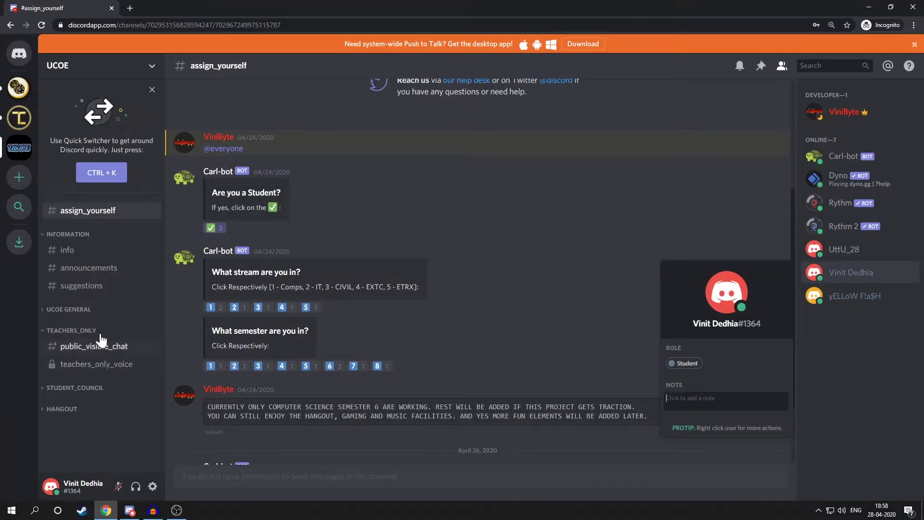
pyautogui.click(92, 331)
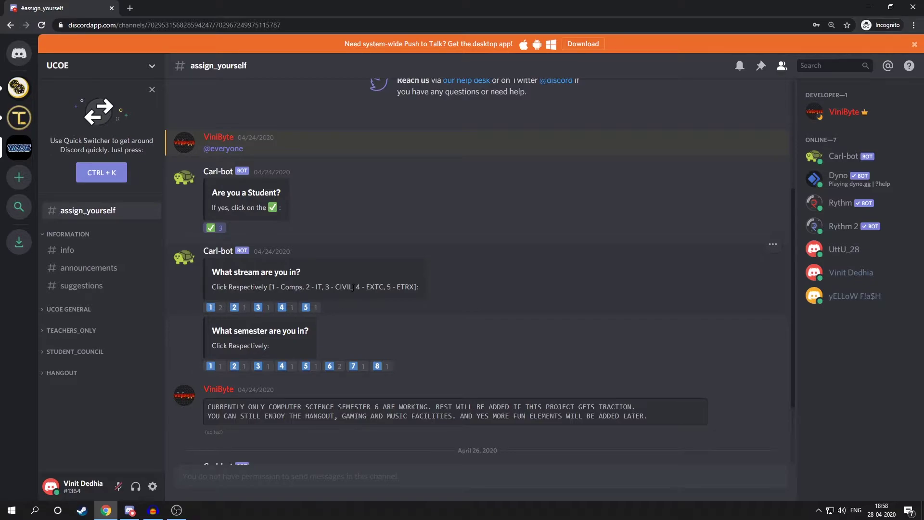
# React 1 for the Comps stream and 6 for semester 6
pyautogui.click(212, 308)
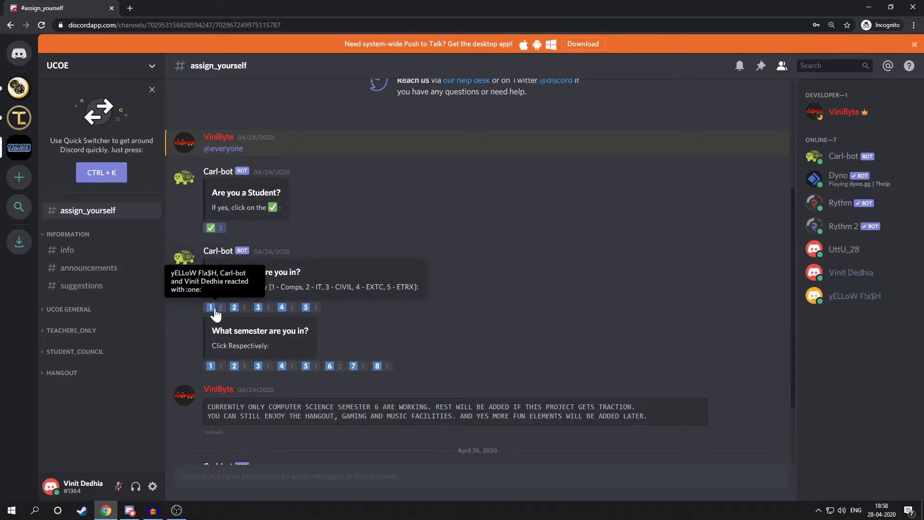
pyautogui.scroll(-2, 77, 350)
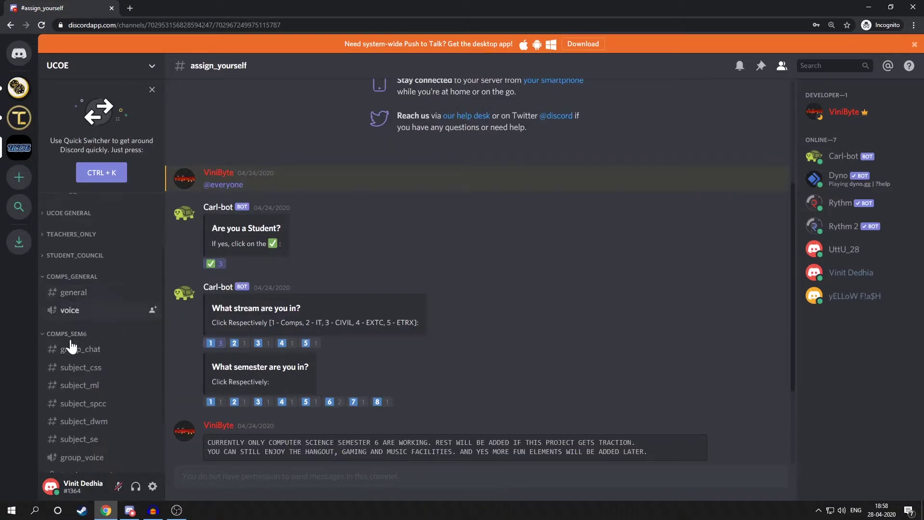
pyautogui.scroll(2, 77, 275)
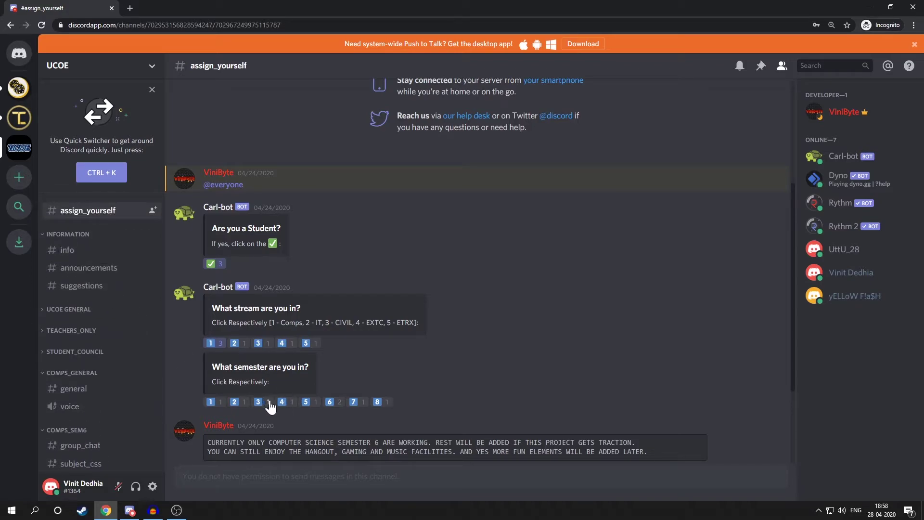
pyautogui.click(330, 402)
pyautogui.scroll(-2, 126, 383)
pyautogui.scroll(-2, 116, 361)
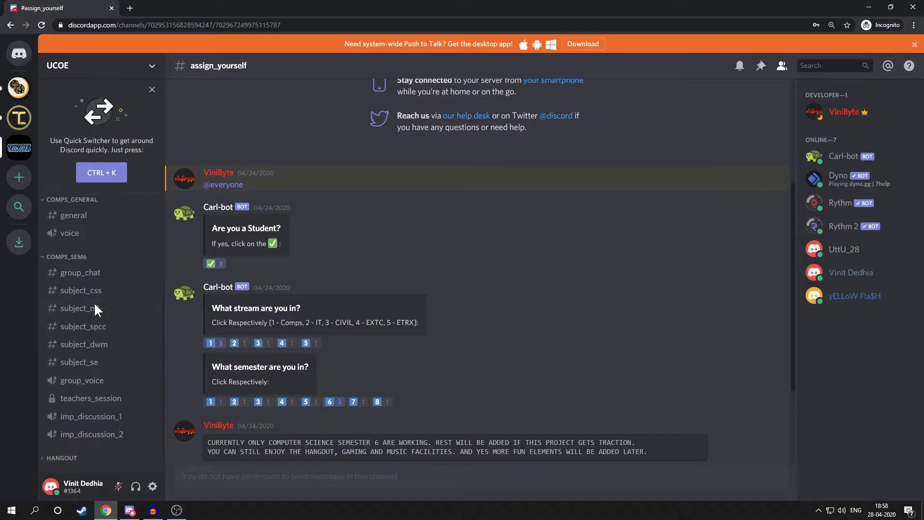
# Add the Gamer, Youtuber and Memer reactions to the Hobbies message
pyautogui.click(129, 510)
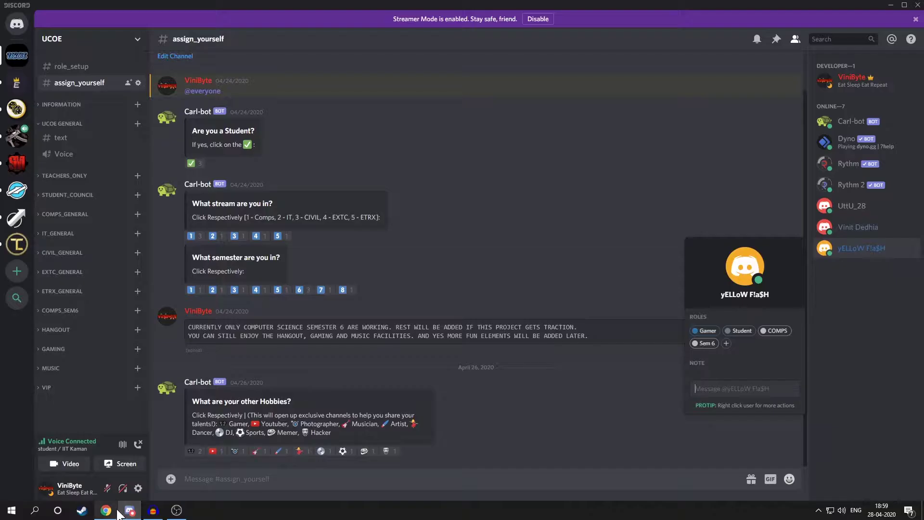
pyautogui.click(110, 514)
pyautogui.scroll(-2, 238, 439)
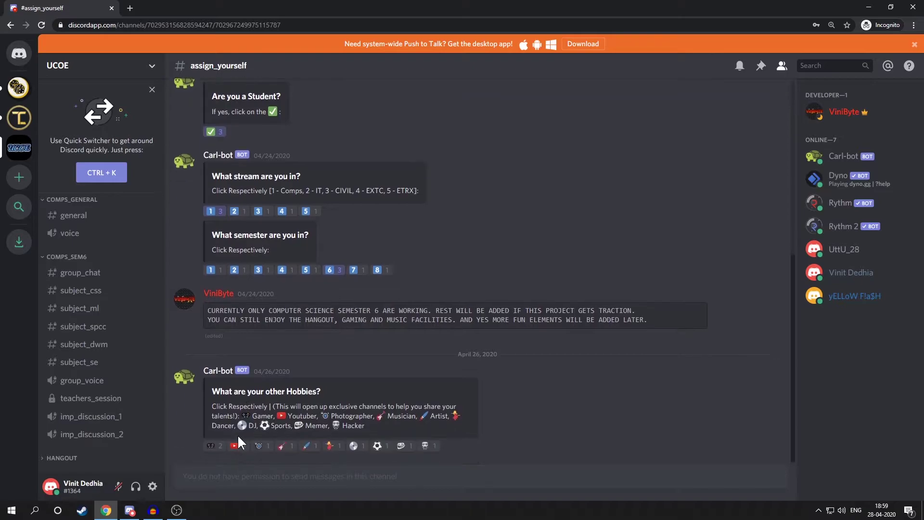
pyautogui.click(221, 448)
pyautogui.click(240, 447)
pyautogui.click(401, 446)
pyautogui.scroll(-5, 88, 366)
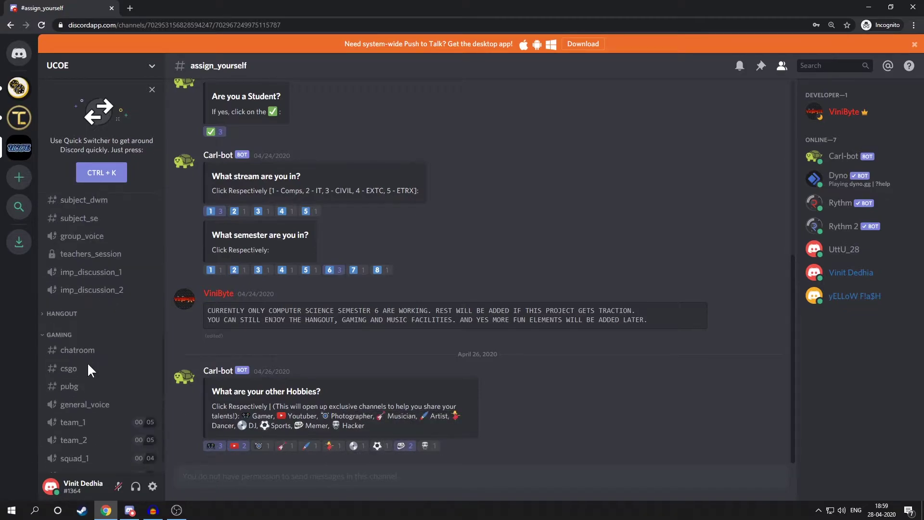
# Expand the HANGOUT category and visit #memes, then #youtubers
pyautogui.click(85, 291)
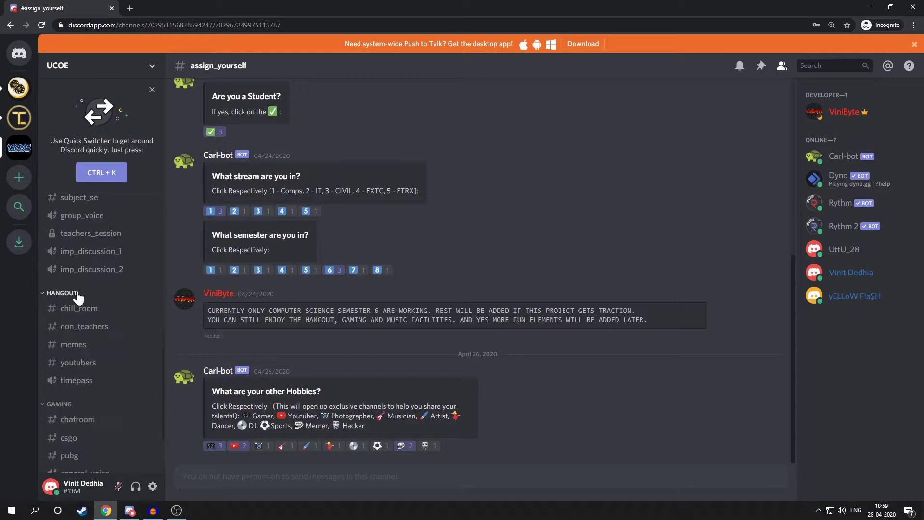
pyautogui.click(79, 345)
pyautogui.click(88, 364)
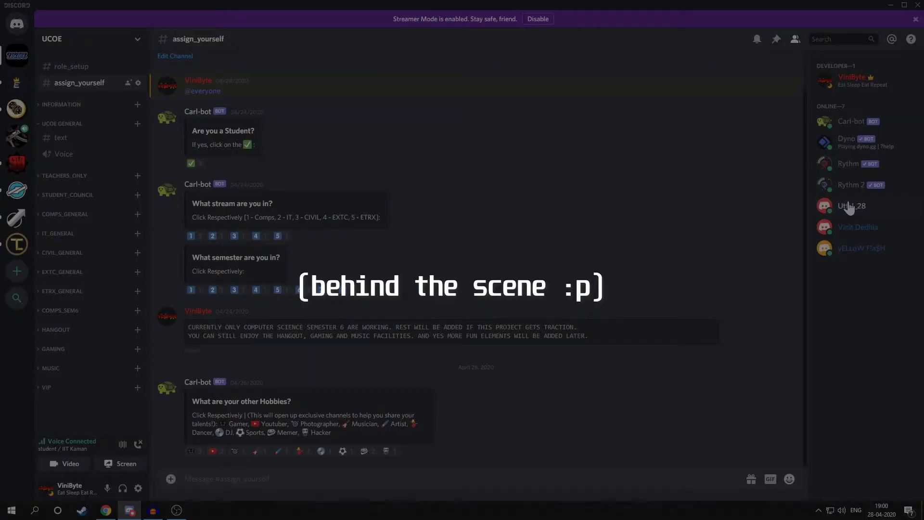
# Add the Teacher role to the member from their profile's Roles list
pyautogui.click(849, 206)
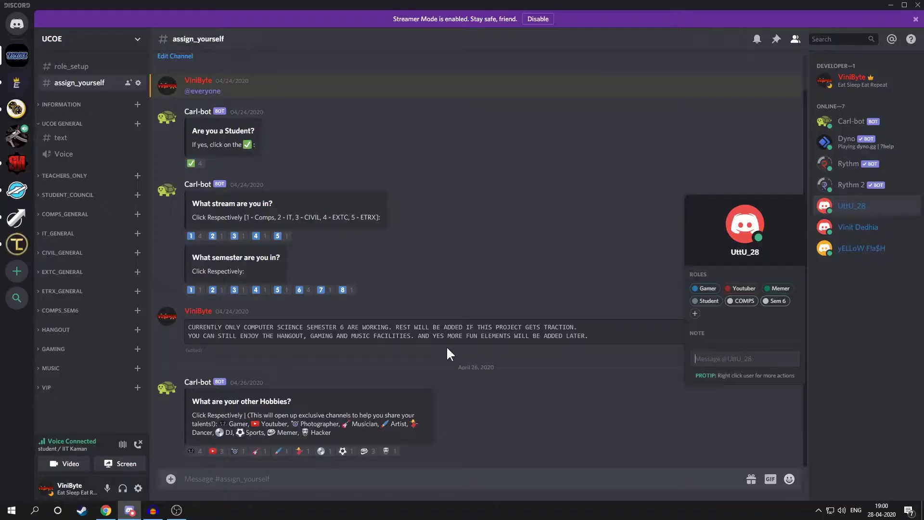
pyautogui.click(696, 316)
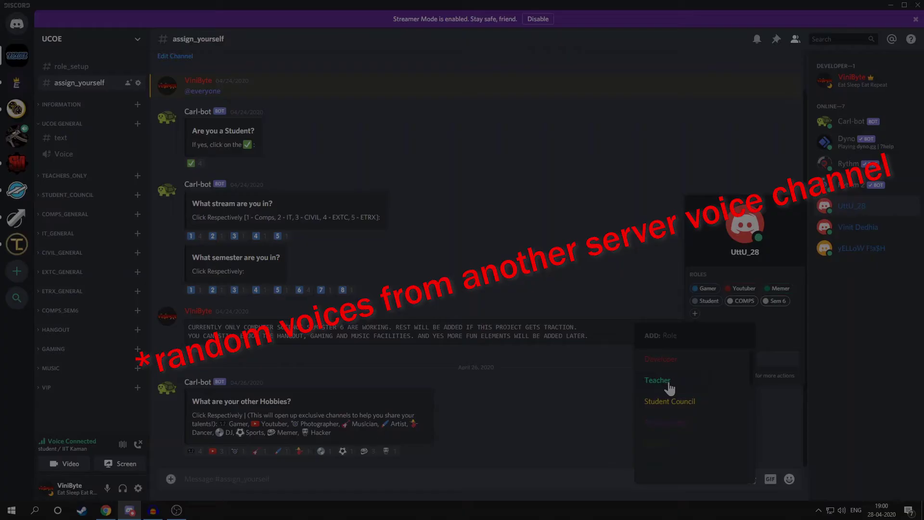
pyautogui.scroll(-3, 669, 410)
pyautogui.scroll(3, 669, 409)
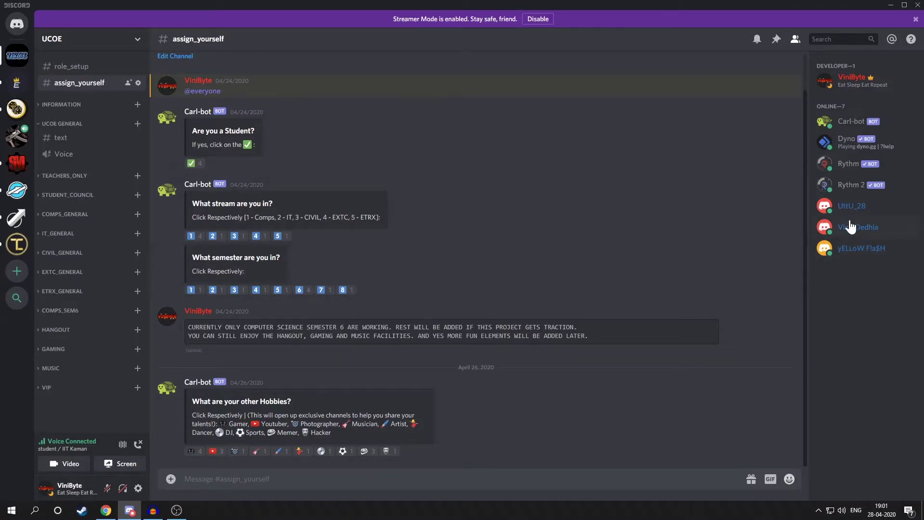
pyautogui.click(854, 225)
pyautogui.click(696, 337)
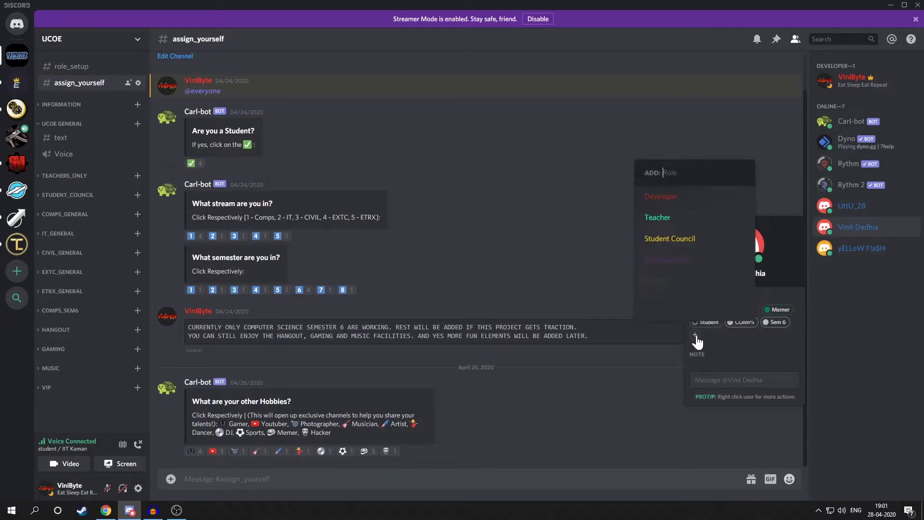
pyautogui.click(660, 222)
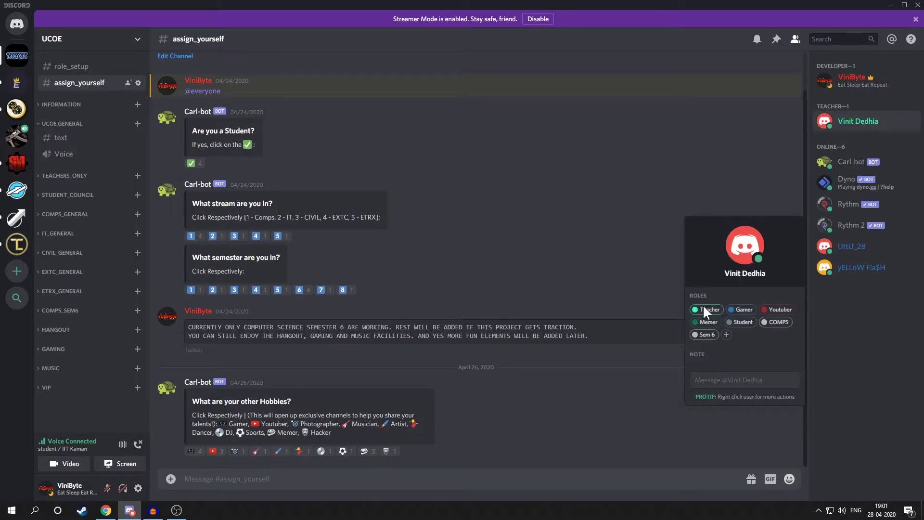
pyautogui.click(754, 191)
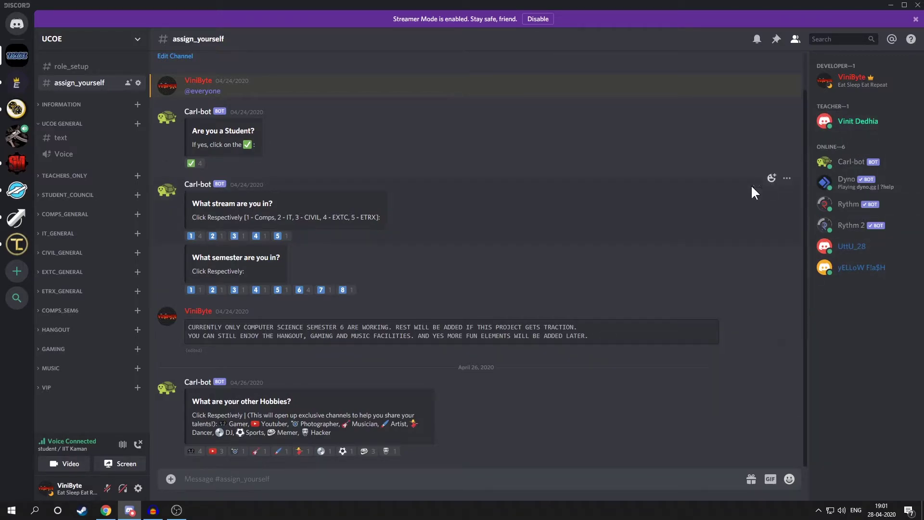
# In the browser, confirm the member's Teacher role and review a #group_chat message's options
pyautogui.click(106, 511)
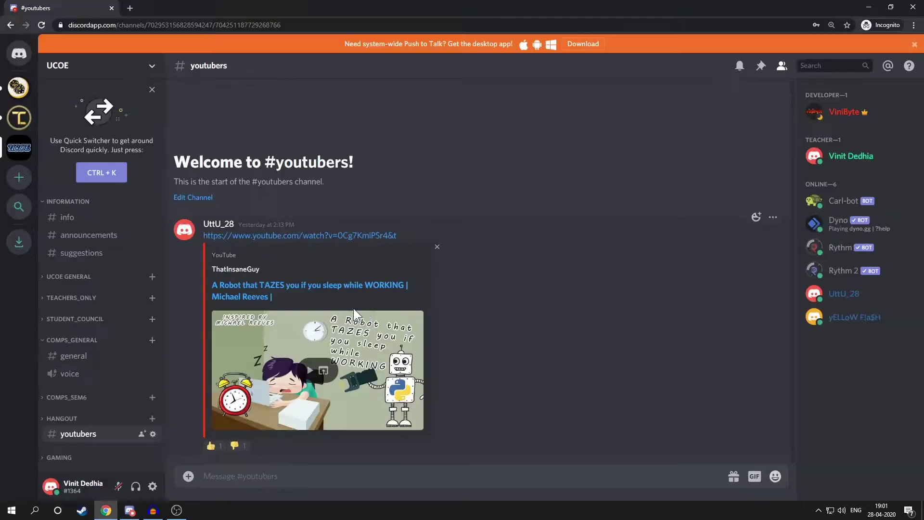
pyautogui.click(840, 159)
pyautogui.click(86, 269)
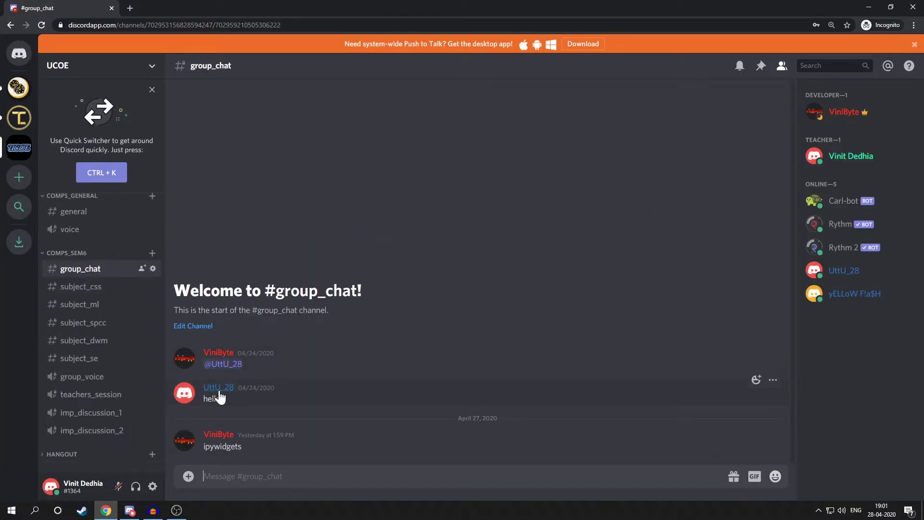
pyautogui.click(773, 380)
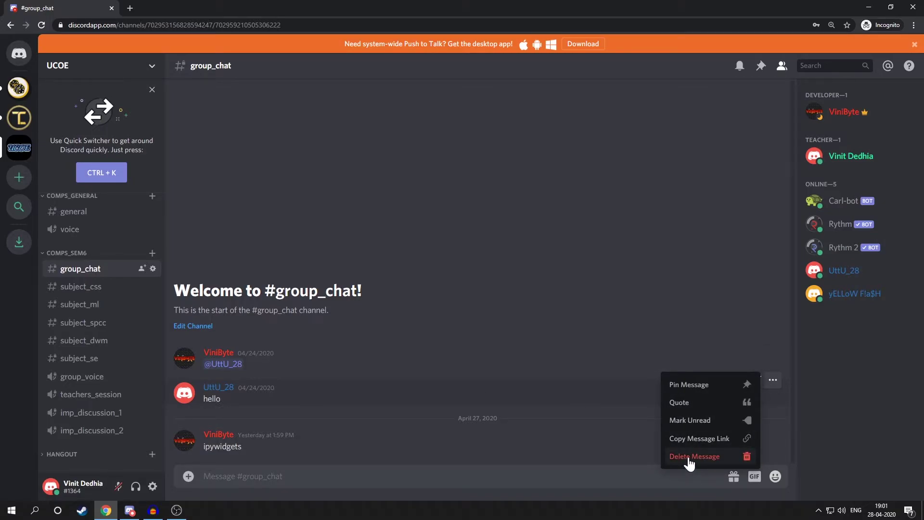
pyautogui.click(289, 413)
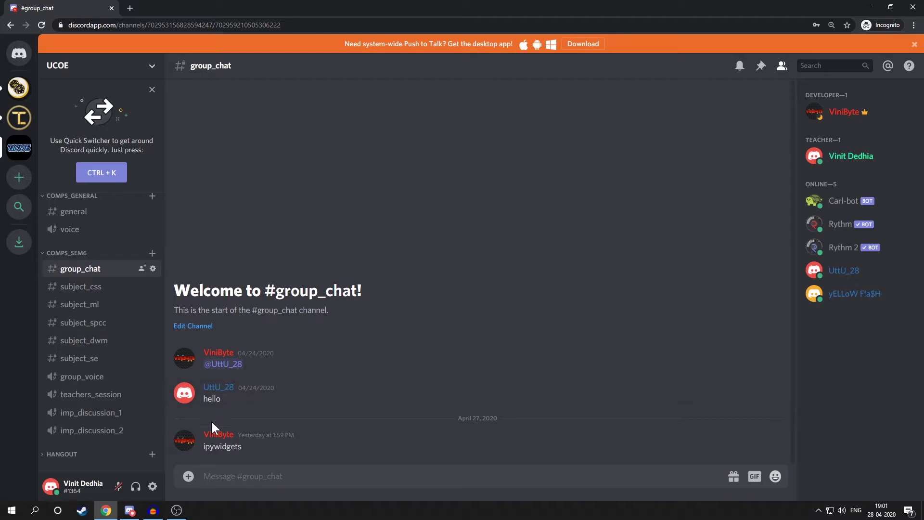
# In the desktop app, remove the Teacher role from the teacher member
pyautogui.click(130, 510)
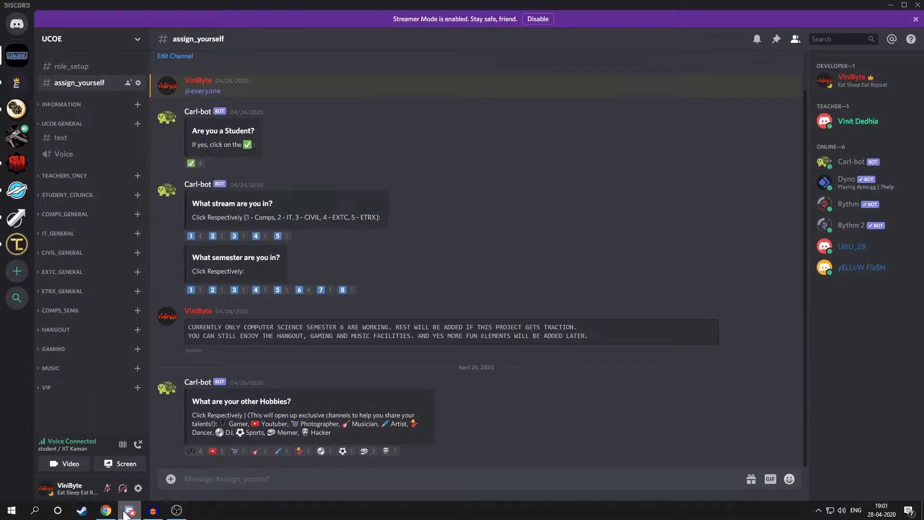
pyautogui.click(843, 126)
pyautogui.click(695, 205)
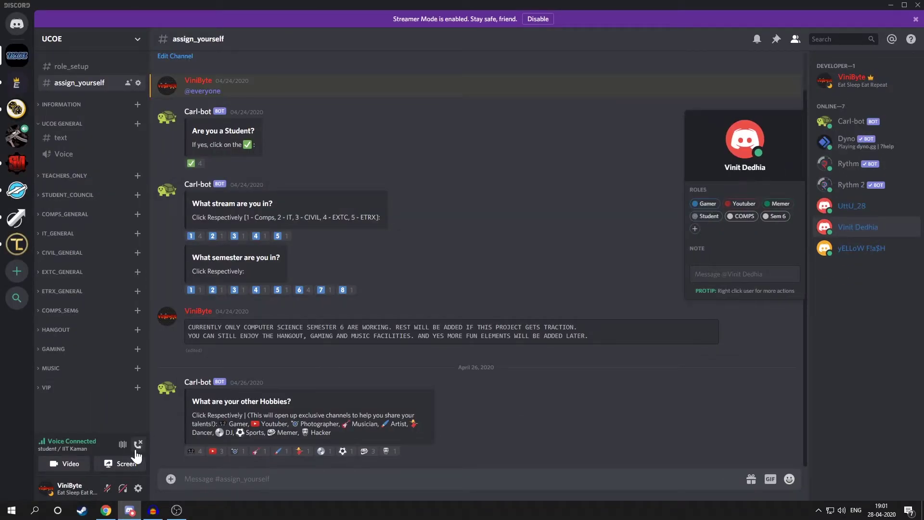
# Check the hello message's now-reduced options menu in the browser's #group_chat
pyautogui.click(127, 511)
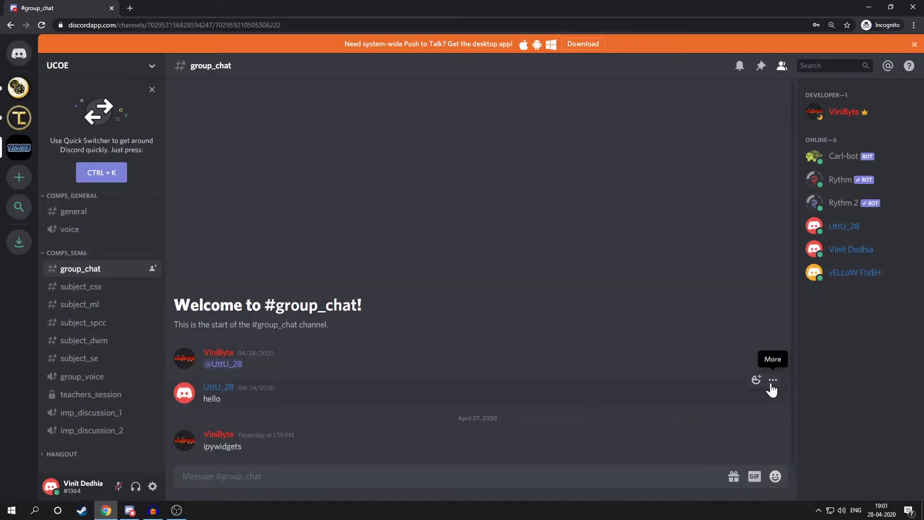
pyautogui.click(772, 380)
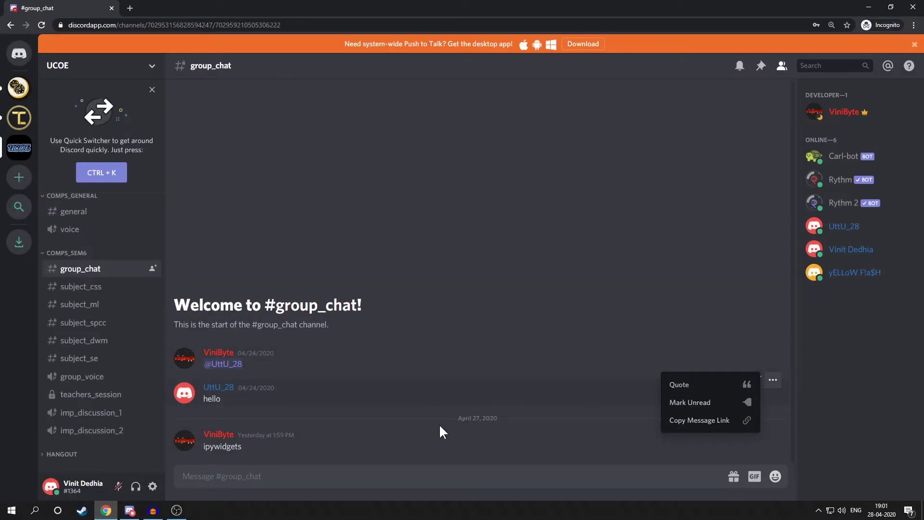
pyautogui.click(377, 419)
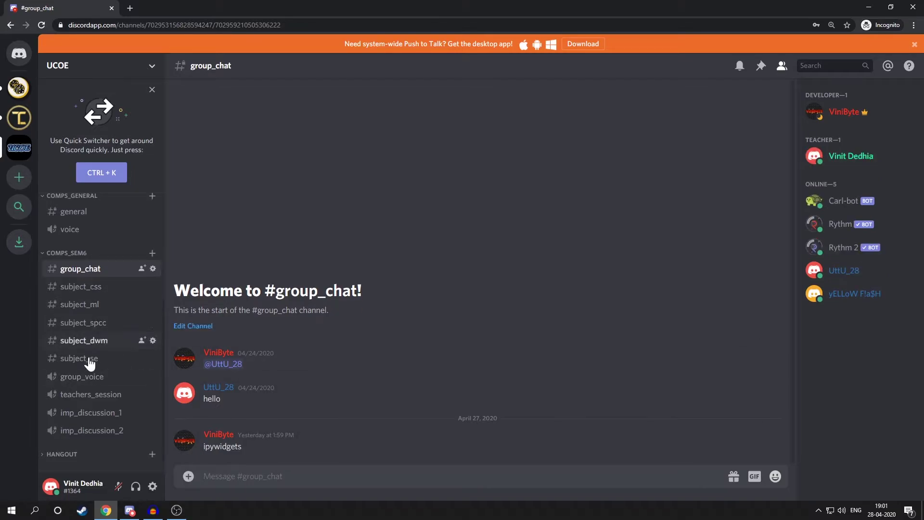
# Open the subject_ml channel and view the other student's profile and roles
pyautogui.click(94, 305)
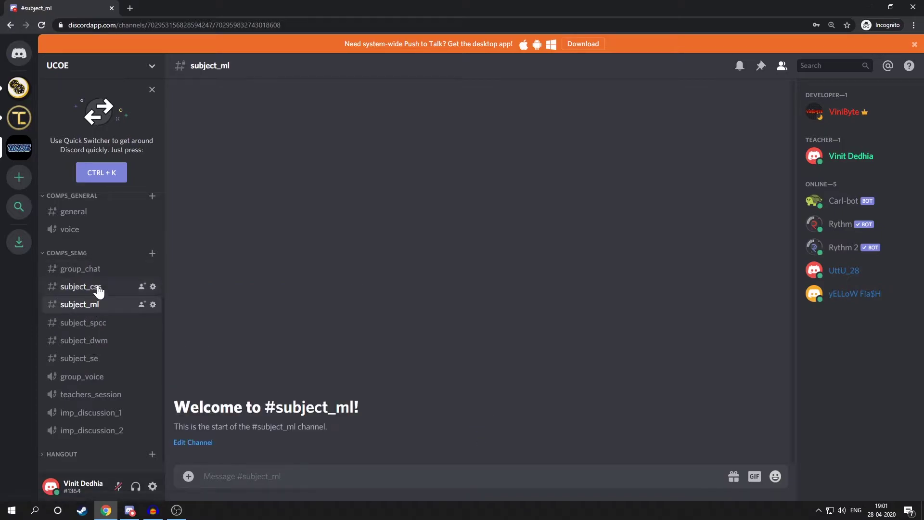
pyautogui.scroll(-1, 117, 378)
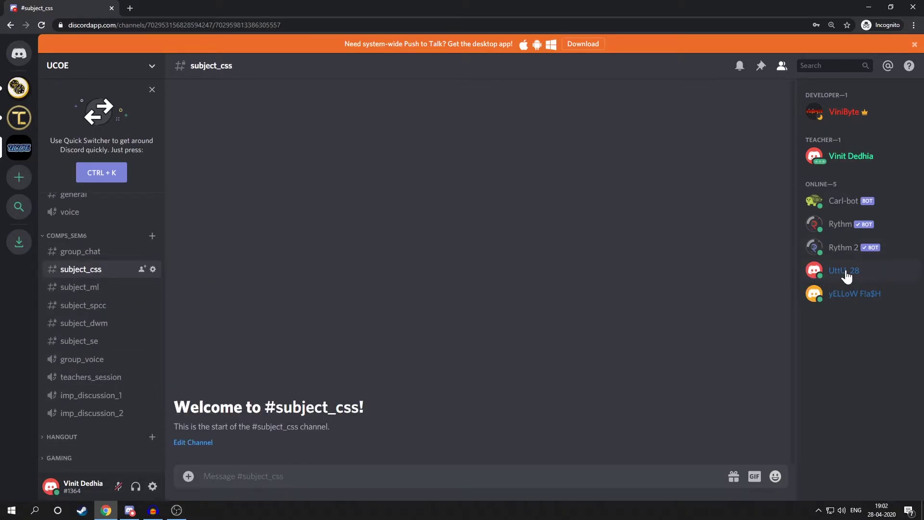
pyautogui.click(846, 273)
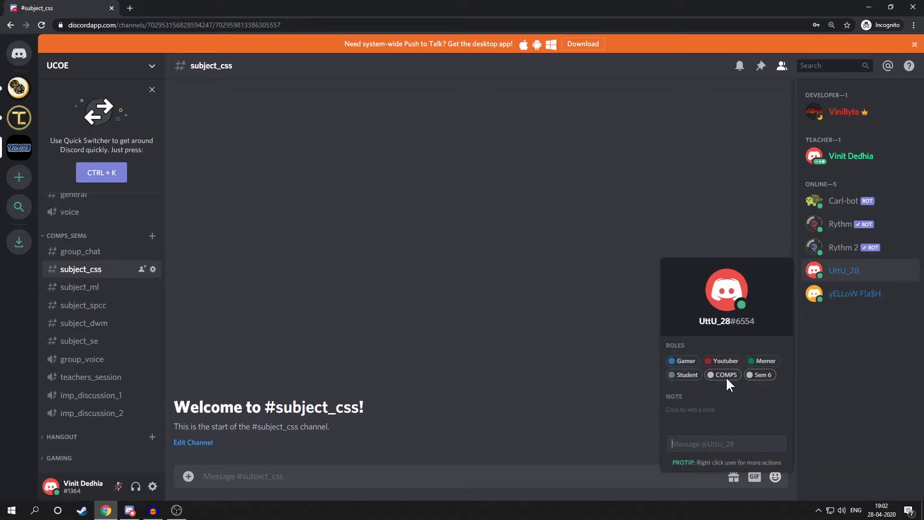
pyautogui.click(318, 477)
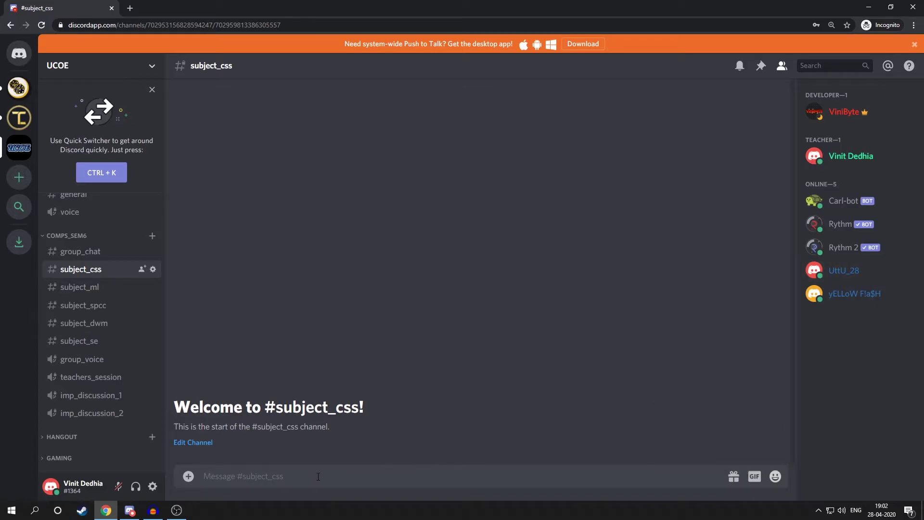
pyautogui.write('@comps')
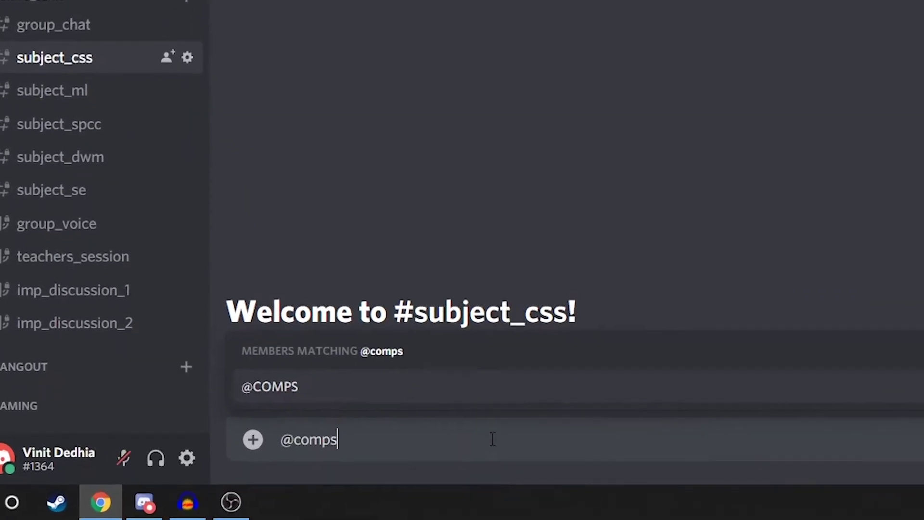
pyautogui.press('Tab')
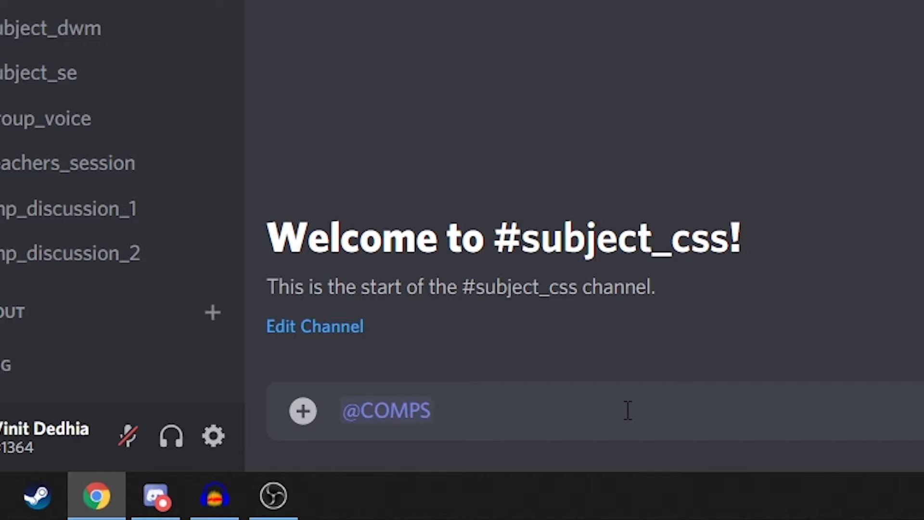
pyautogui.write('New ASs')
pyautogui.press('BackSpace')
pyautogui.press('BackSpace')
pyautogui.write('signment')
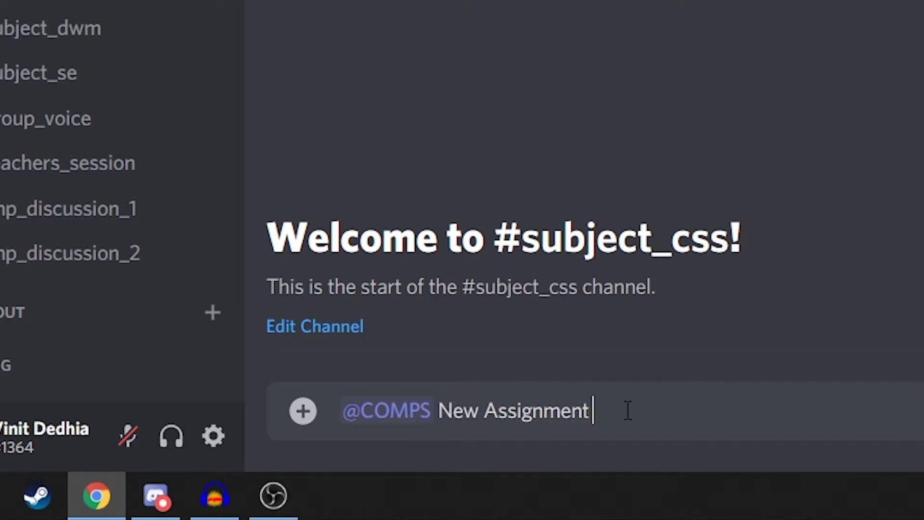
pyautogui.press('Return')
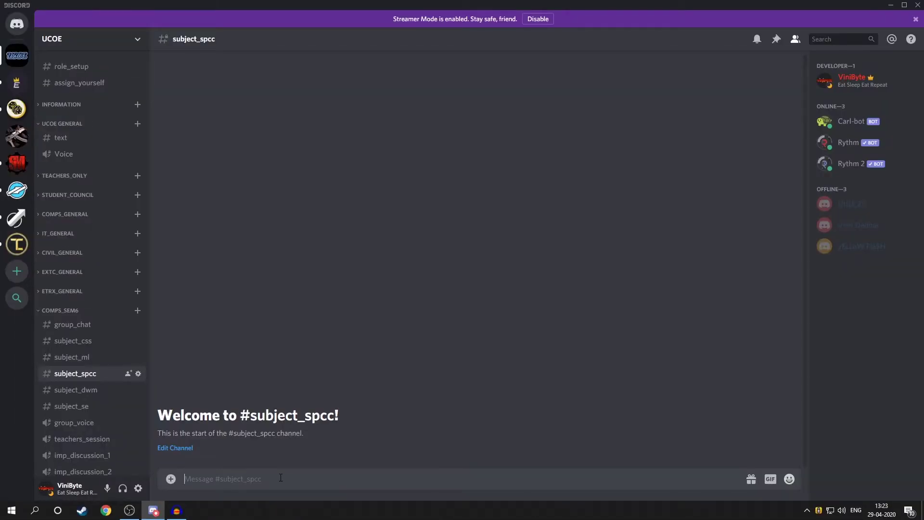
# Post an underlined 'New Assignment:' heading, bold instruction, italic pasted link and code-block note
pyautogui.write('__New Assign')
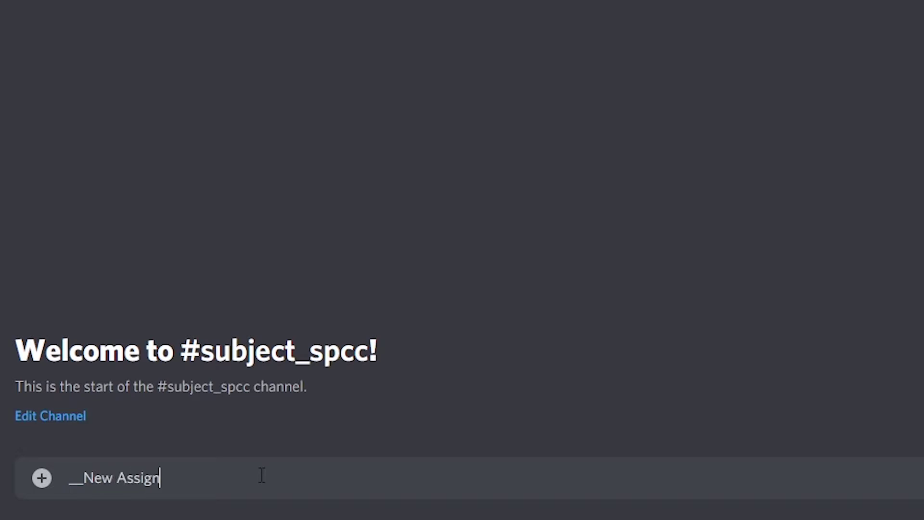
pyautogui.write('ment:__')
pyautogui.hotkey('shift', 'Return')
pyautogui.write('**P{ease click')
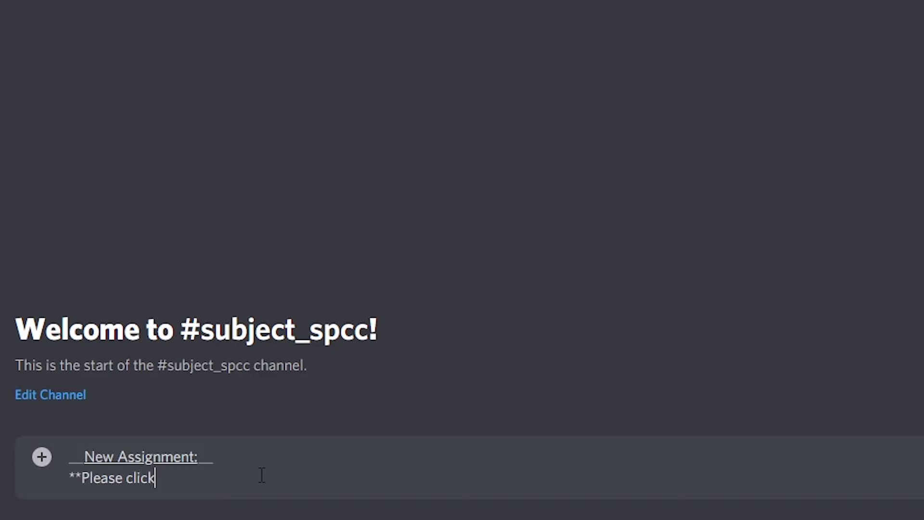
pyautogui.write(' on the link to get the assignmnet')
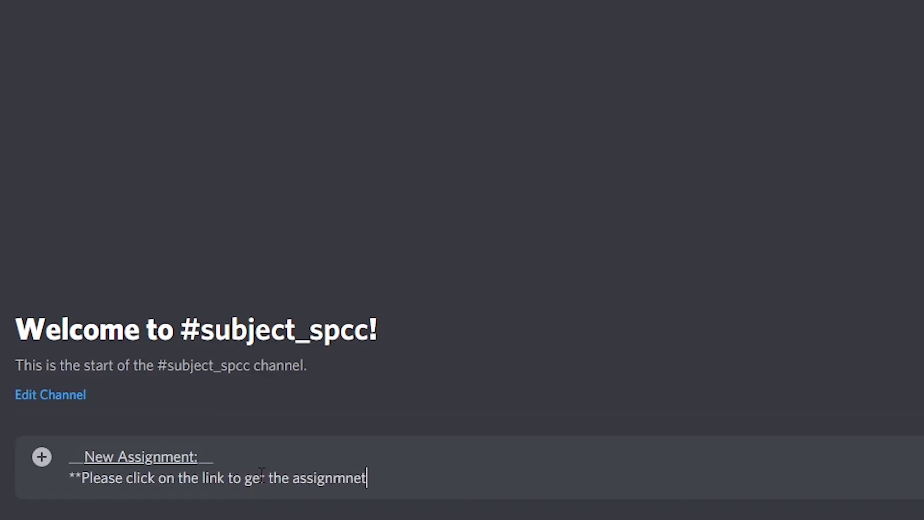
pyautogui.press('BackSpace')
pyautogui.press('BackSpace')
pyautogui.press('BackSpace')
pyautogui.write('ent:**')
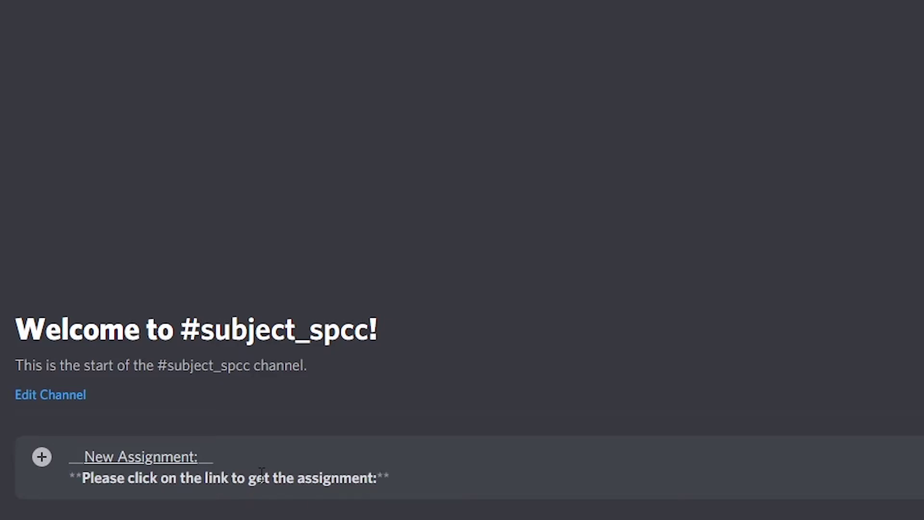
pyautogui.hotkey('shift', 'Return')
pyautogui.write('*')
pyautogui.write('http://iyersridhar.com/css-test/')
pyautogui.write('*')
pyautogui.hotkey('shift', 'Return')
pyautogui.write('```Click cn the tick below if you have submitted the assign:```')
pyautogui.press('Return')
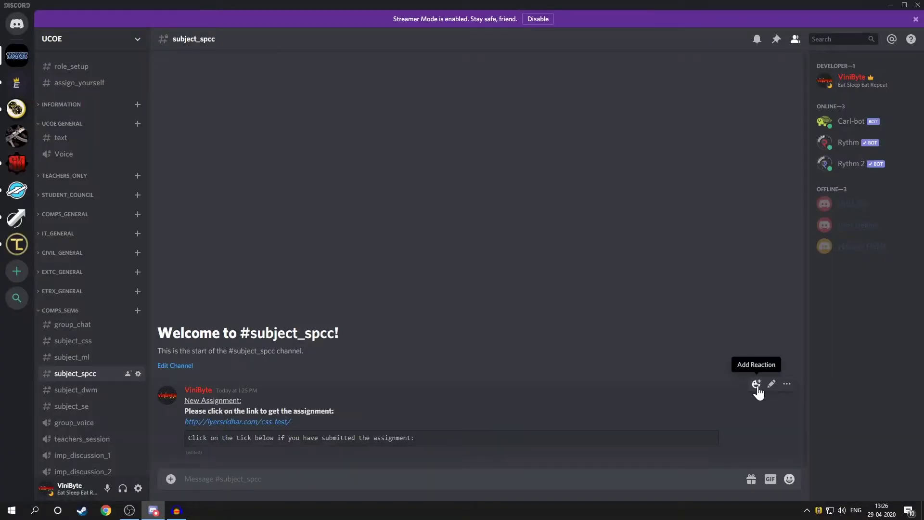
# React to the assignment post with white_check_mark and negative_squared_cross_mark emoji
pyautogui.click(757, 383)
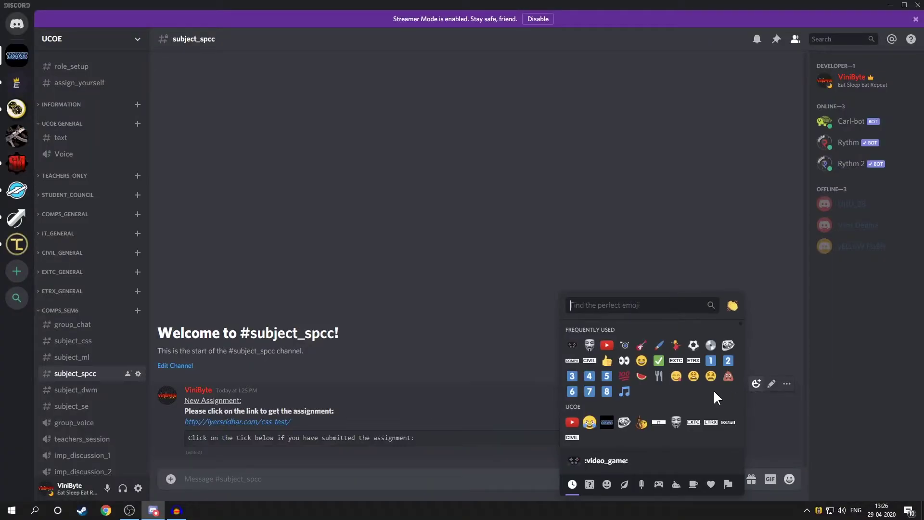
pyautogui.click(659, 361)
pyautogui.click(755, 371)
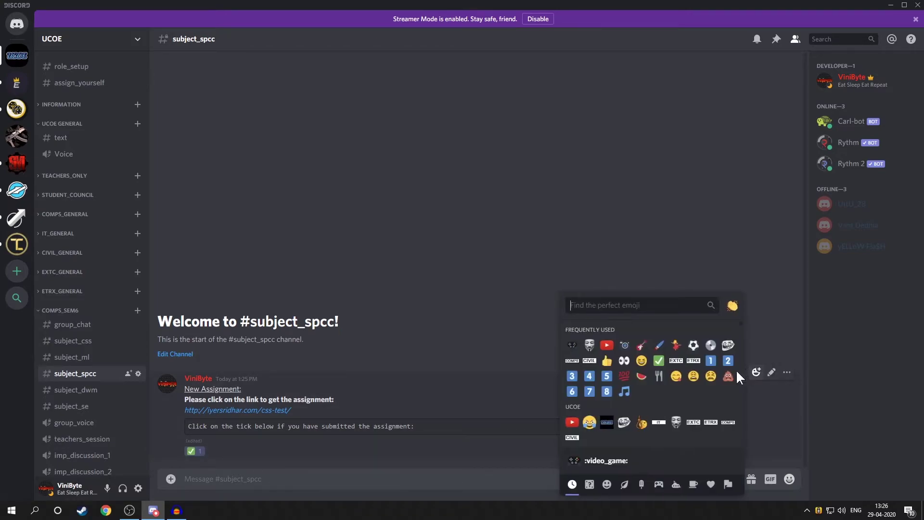
pyautogui.write('cross')
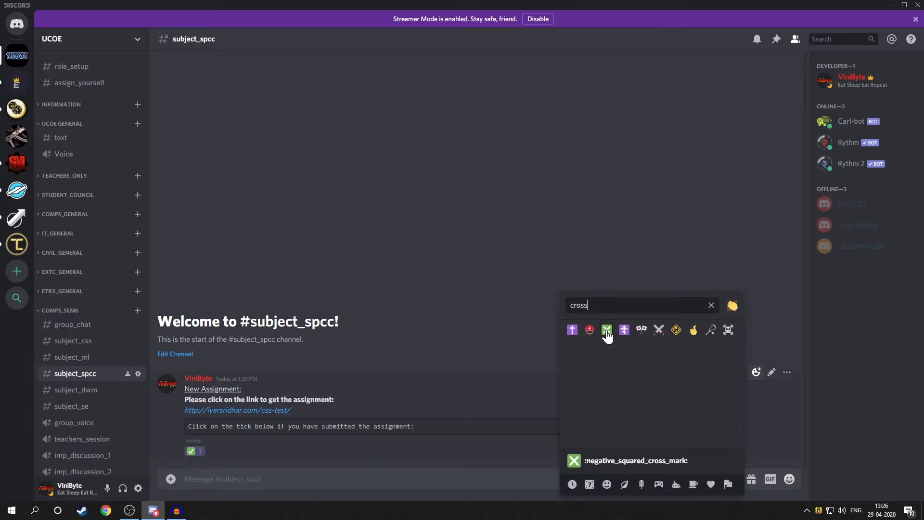
pyautogui.click(607, 330)
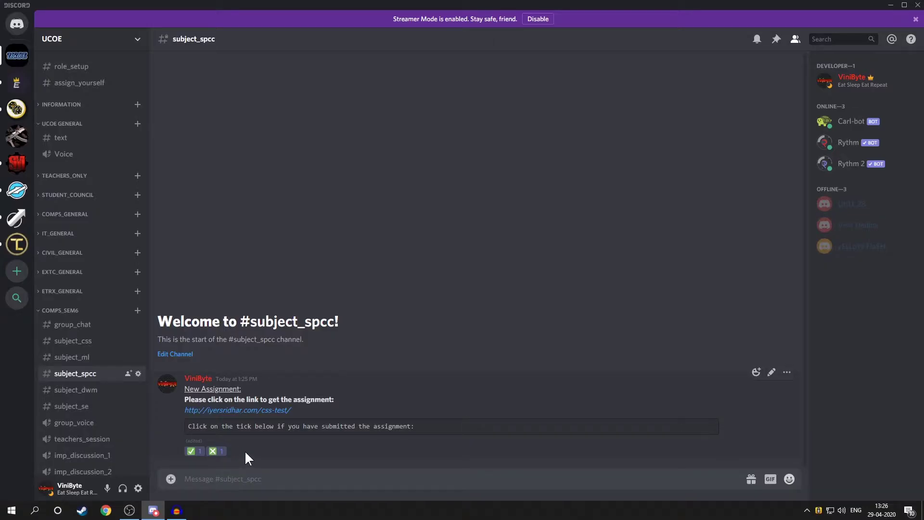
pyautogui.click(137, 40)
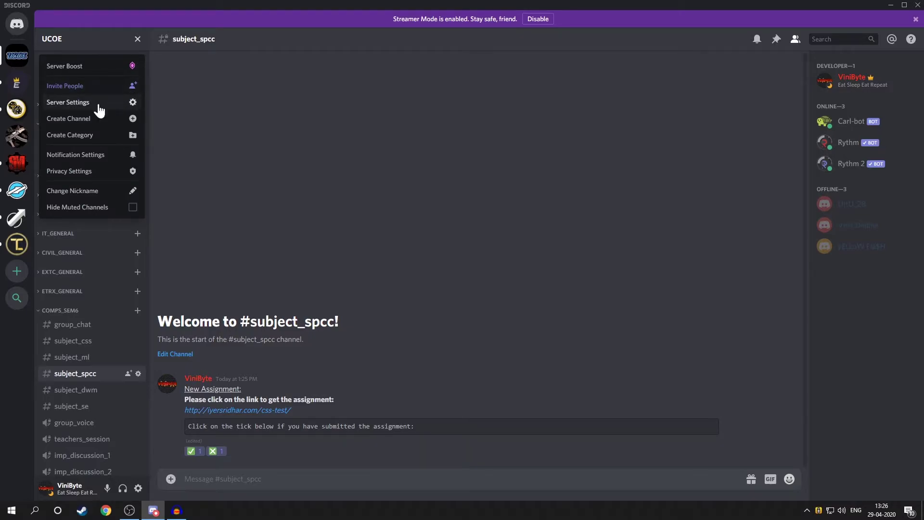
# Upload a custom emoji to UCOE, name it 'vinit', and close Server Settings
pyautogui.click(100, 110)
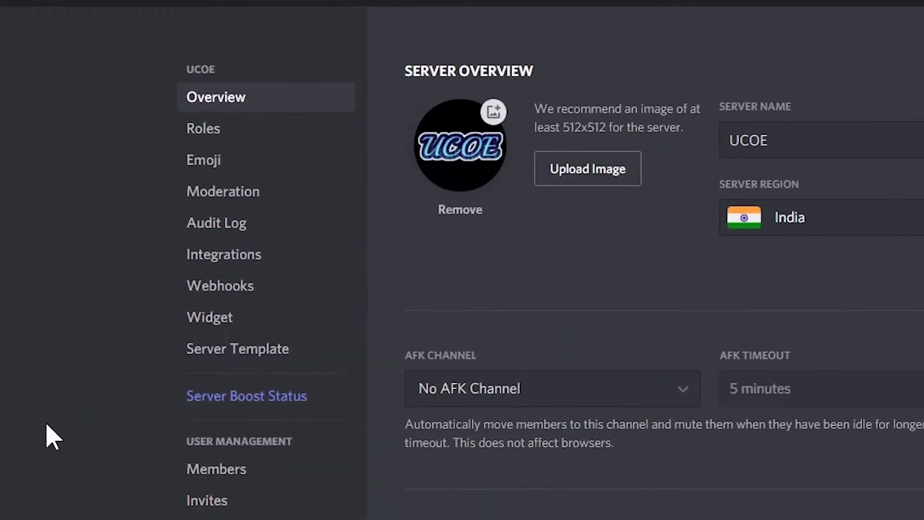
pyautogui.click(249, 155)
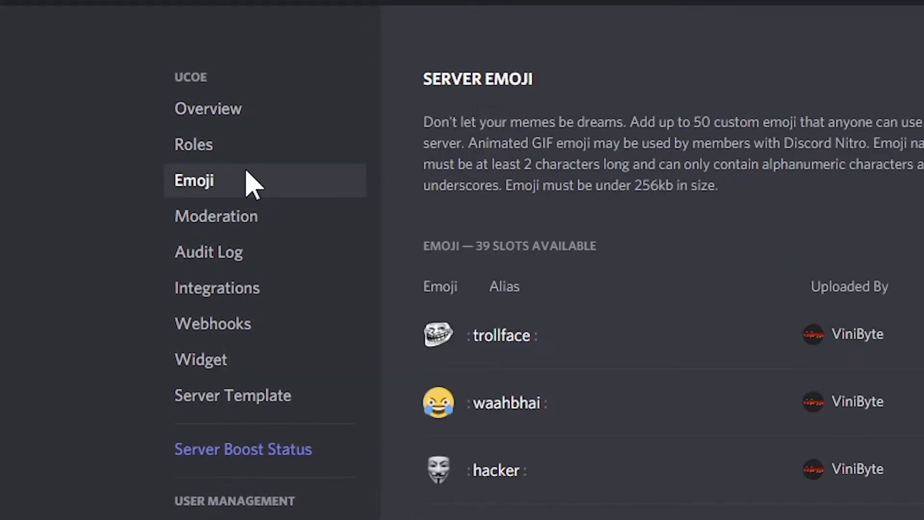
pyautogui.click(874, 131)
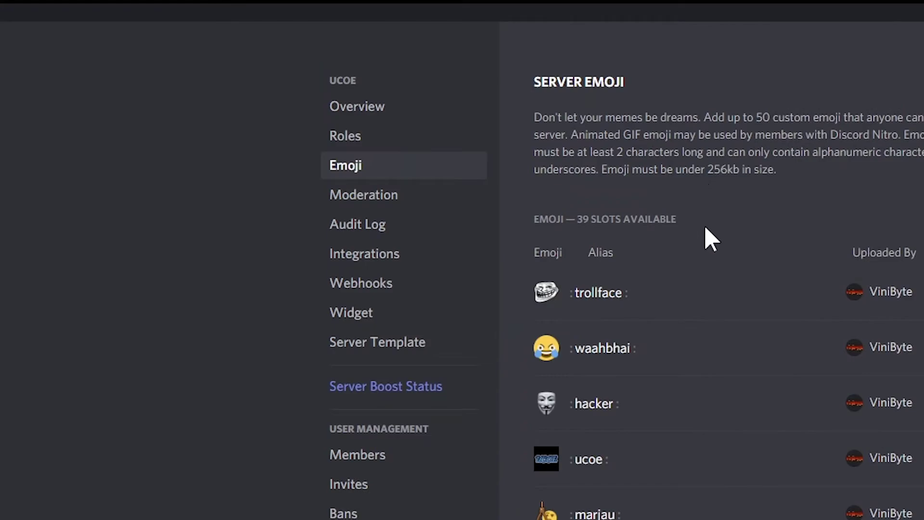
pyautogui.click(703, 291)
pyautogui.moveTo(711, 291); pyautogui.dragTo(560, 291)
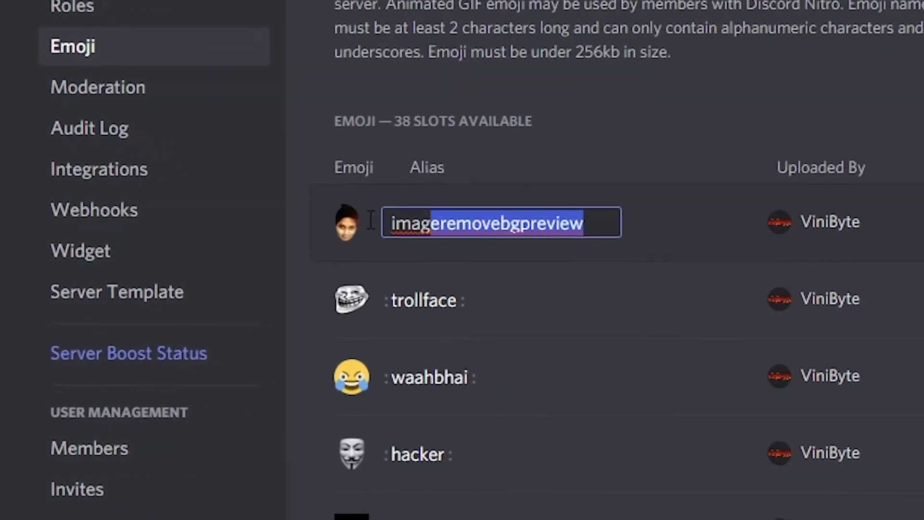
pyautogui.moveTo(371, 220); pyautogui.dragTo(289, 231)
pyautogui.write('vinit')
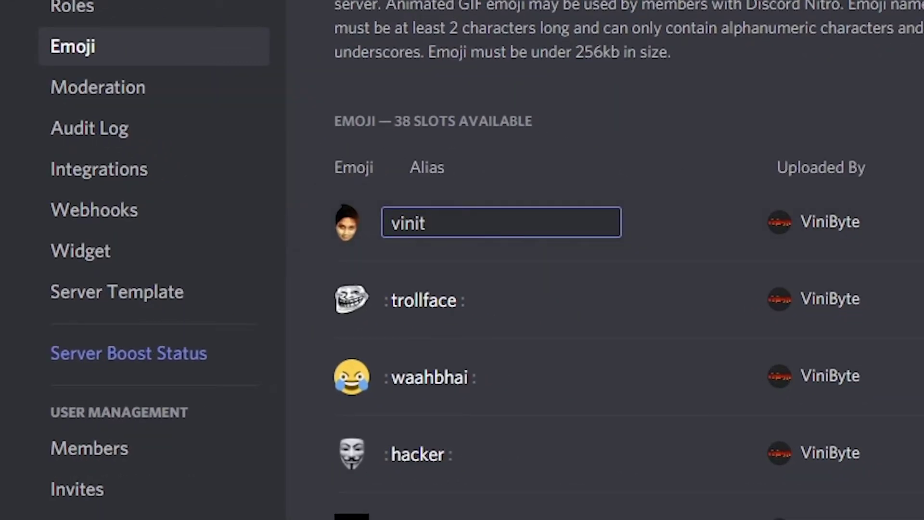
pyautogui.press('Return')
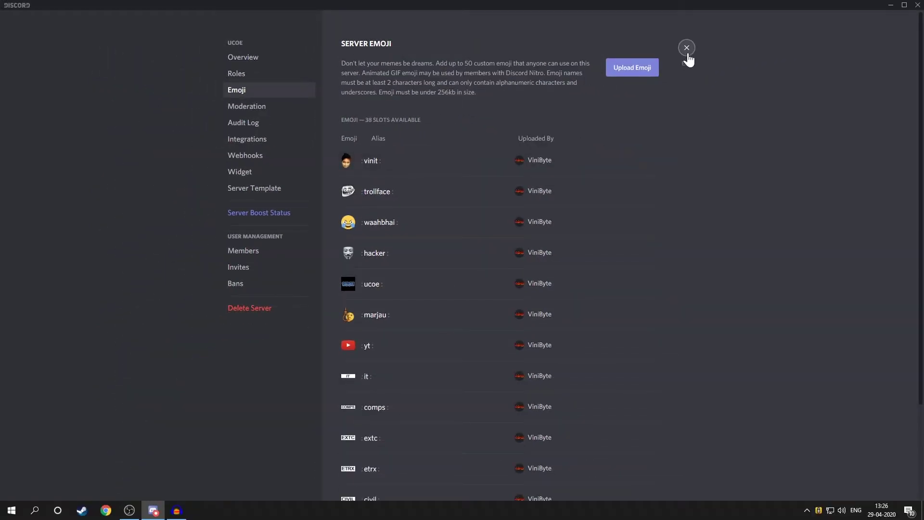
pyautogui.click(687, 53)
pyautogui.click(62, 310)
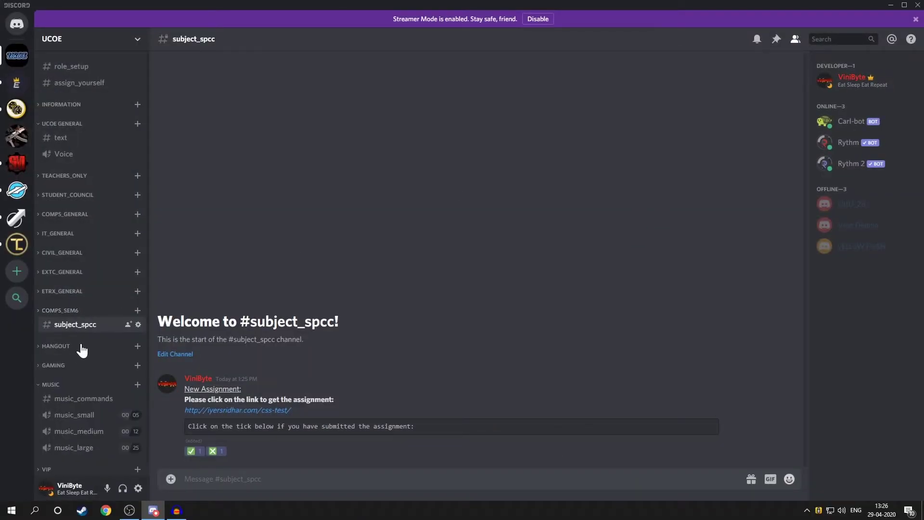
pyautogui.click(62, 395)
pyautogui.write('@G')
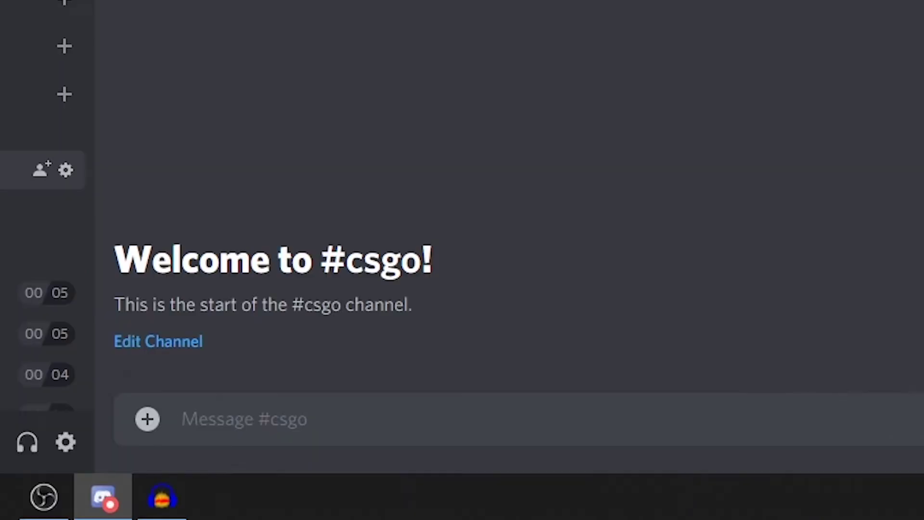
pyautogui.press('Tab')
pyautogui.write('anyon')
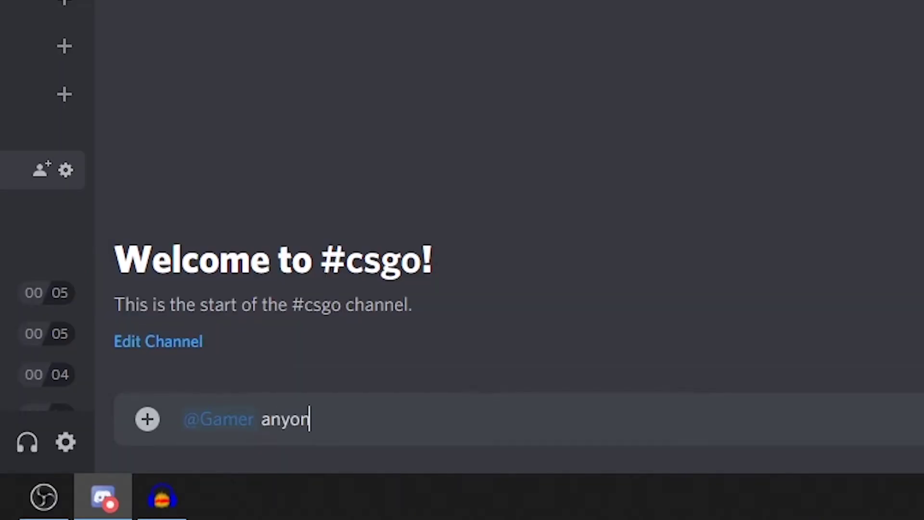
pyautogui.write('e up for csgo?')
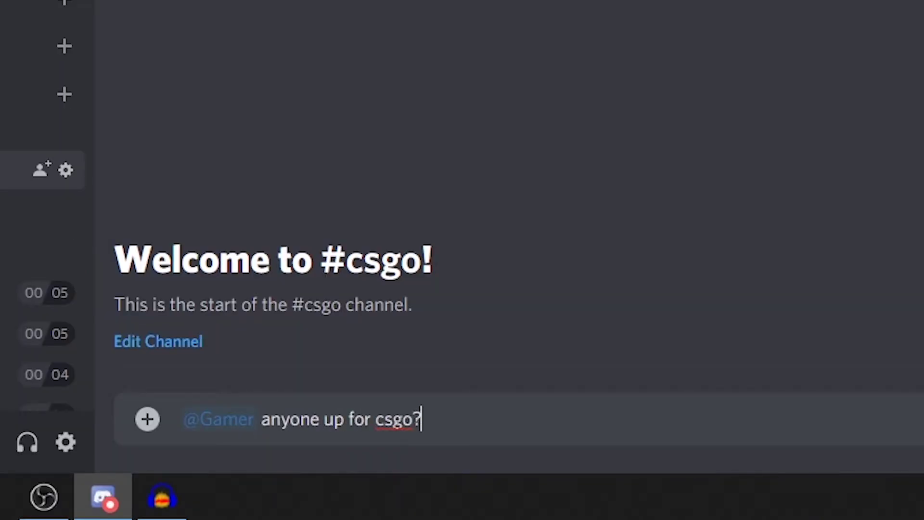
pyautogui.press('Return')
# Send the custom :vinit: emoji in #csgo
pyautogui.write(':vinit')
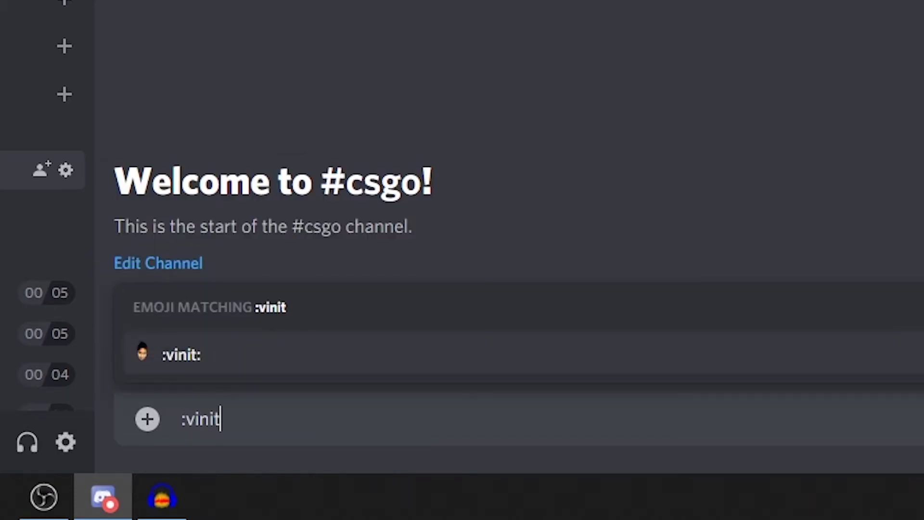
pyautogui.press('Tab')
pyautogui.press('Return')
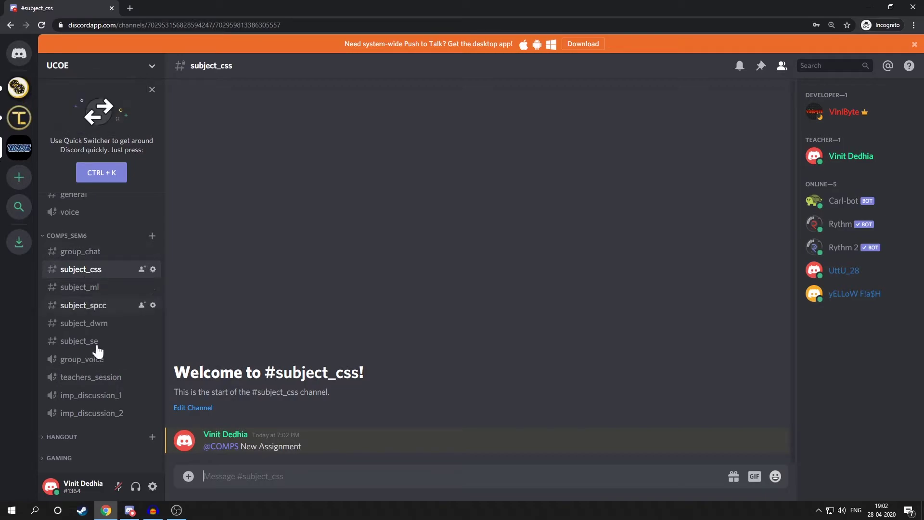
# Switch to the Discord desktop app showing UCOE's #subject_css channel
pyautogui.click(130, 510)
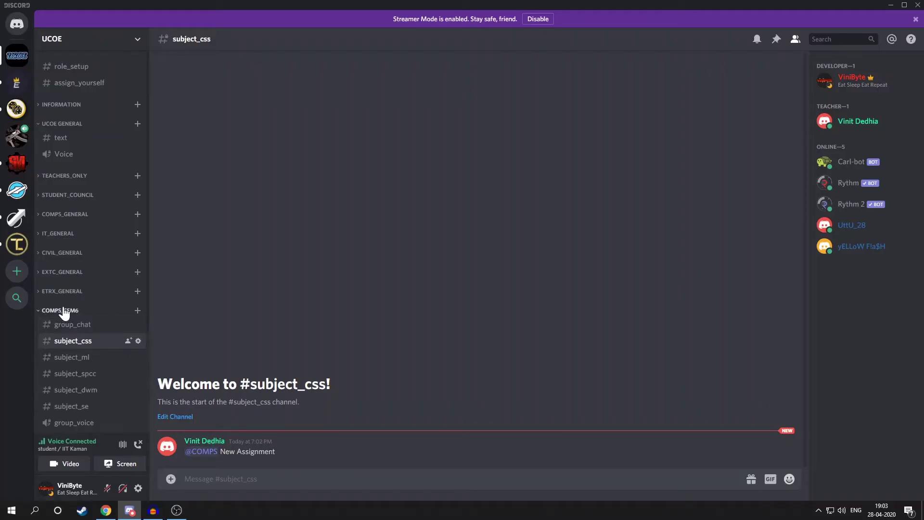
pyautogui.scroll(-2, 87, 337)
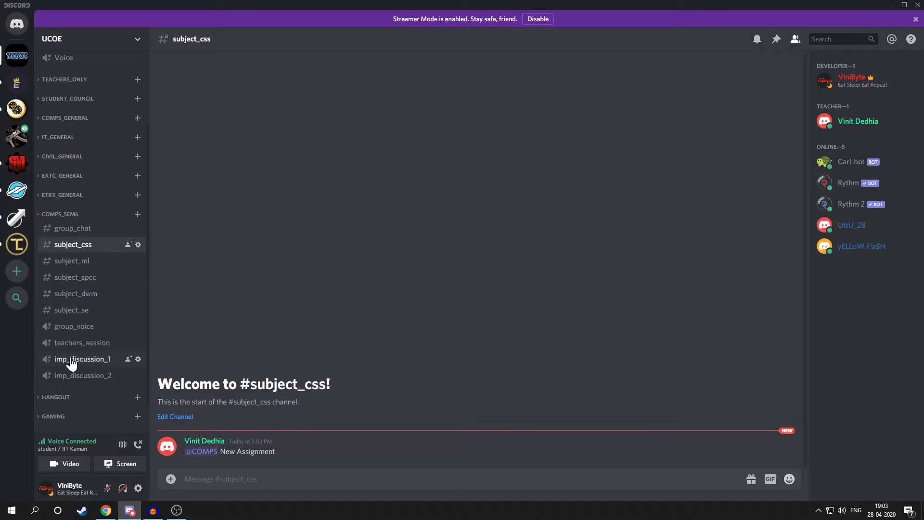
# Join the imp_discussion_1 voice channel and ask two mentioned members in #subject_css to join it
pyautogui.click(103, 362)
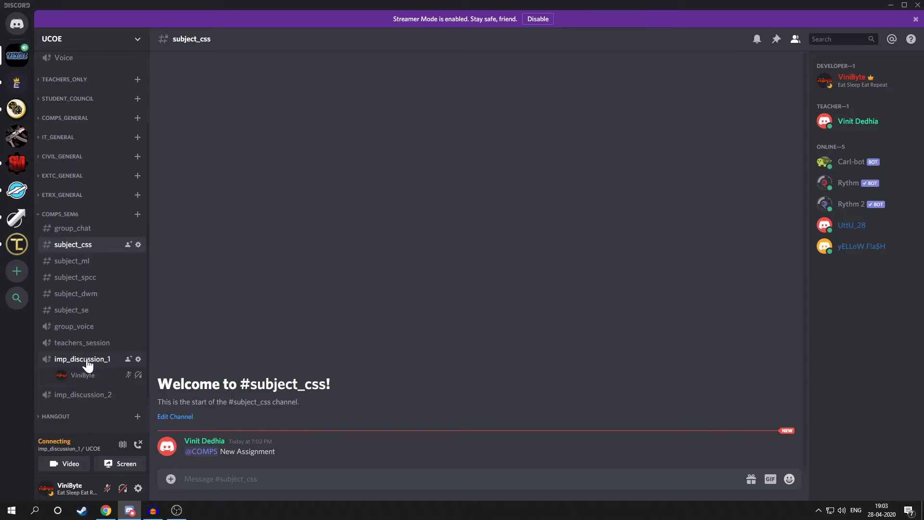
pyautogui.click(220, 475)
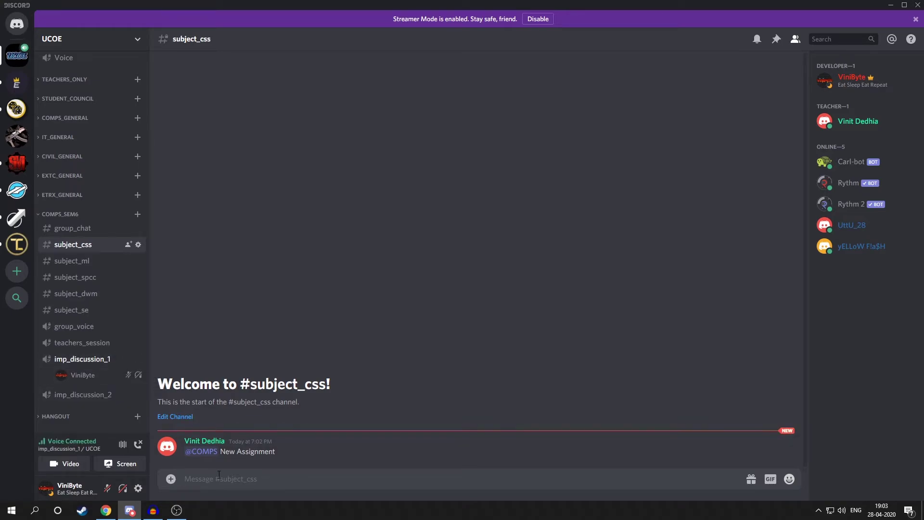
pyautogui.write('@utt')
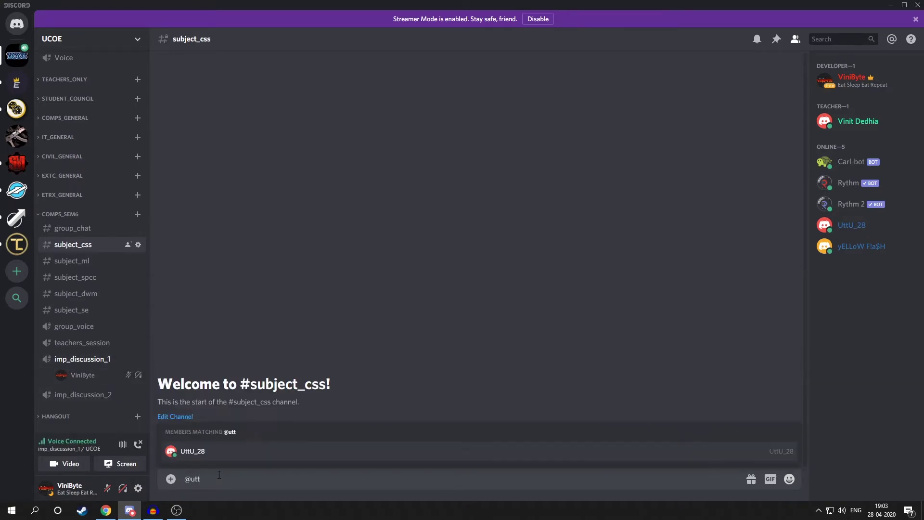
pyautogui.press('Tab')
pyautogui.write('@y')
pyautogui.press('Tab')
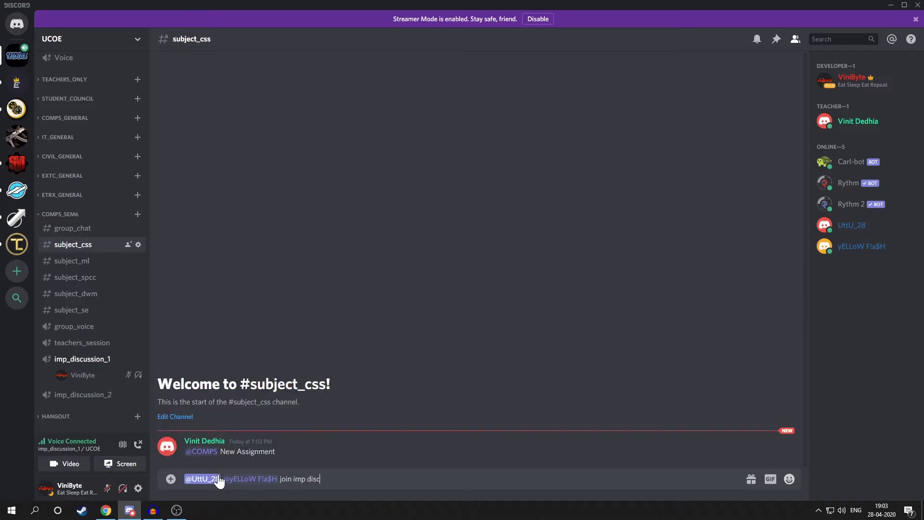
pyautogui.write('1')
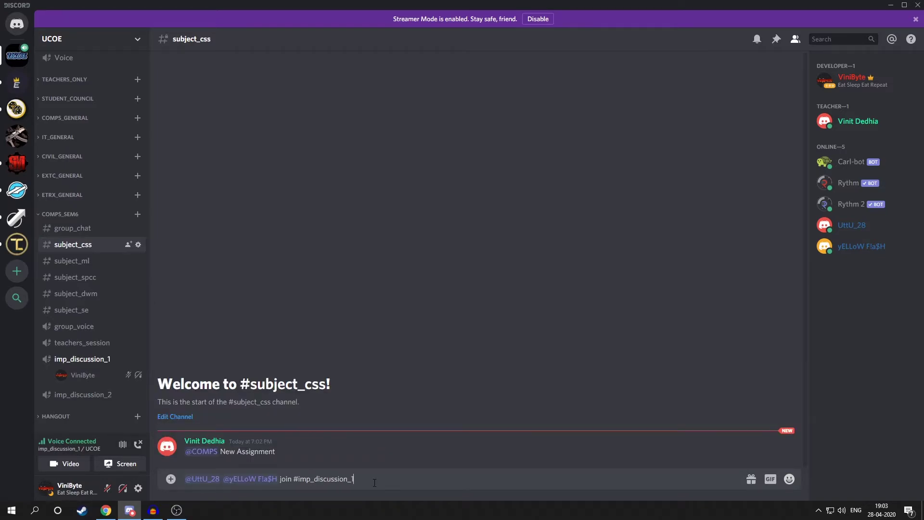
pyautogui.press('Return')
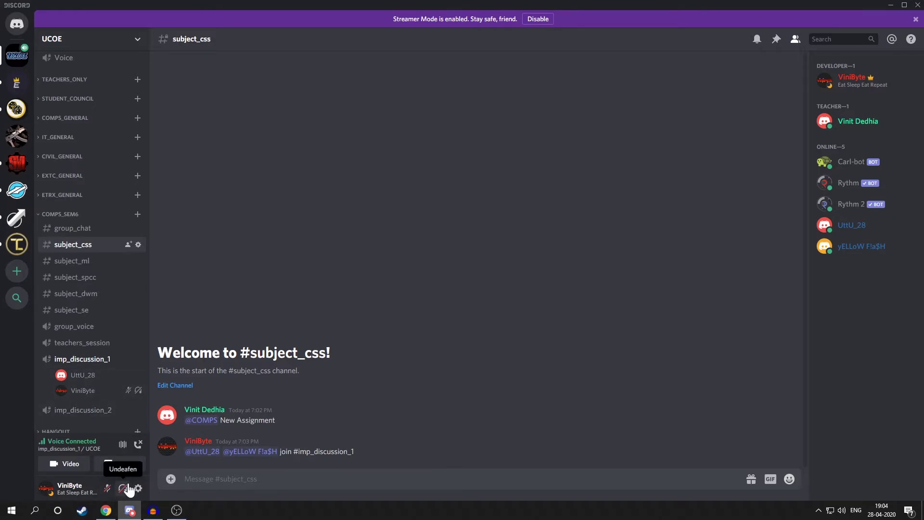
# Undeafen and go live streaming the Discord window in the imp_discussion_1 call
pyautogui.click(123, 489)
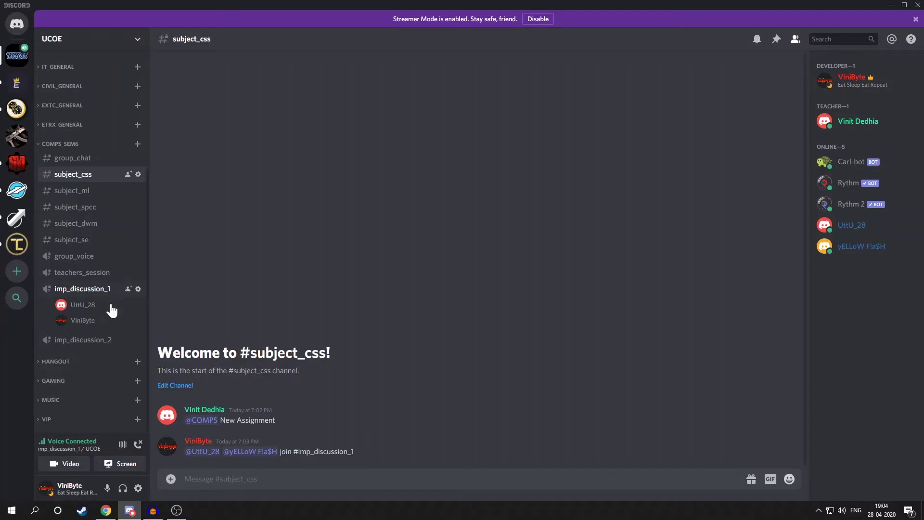
pyautogui.click(89, 292)
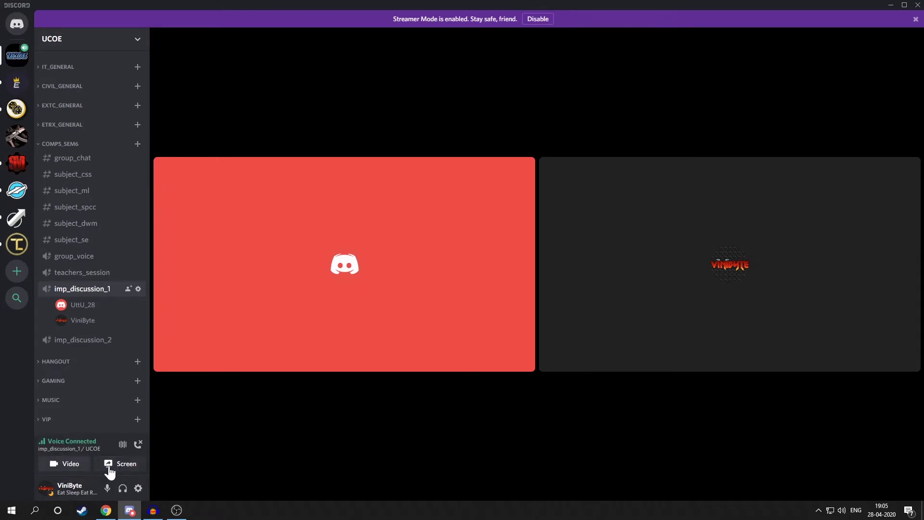
pyautogui.click(126, 464)
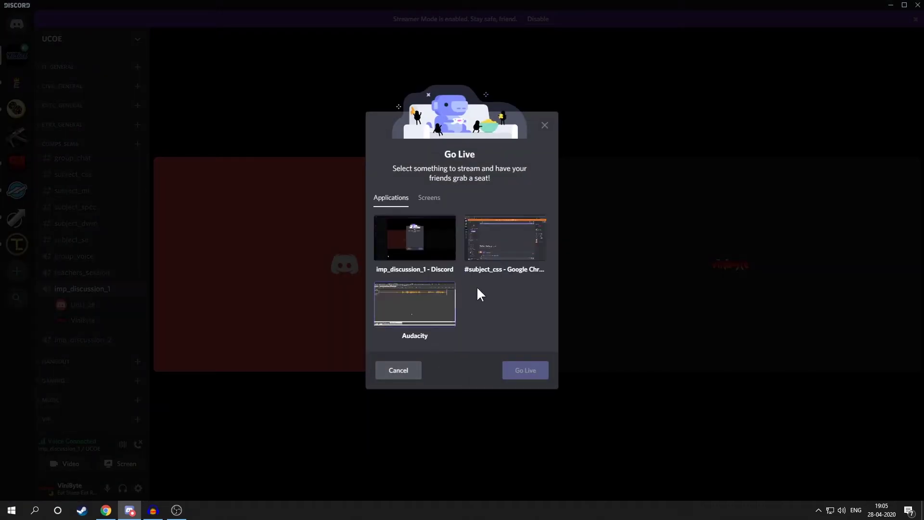
pyautogui.click(423, 245)
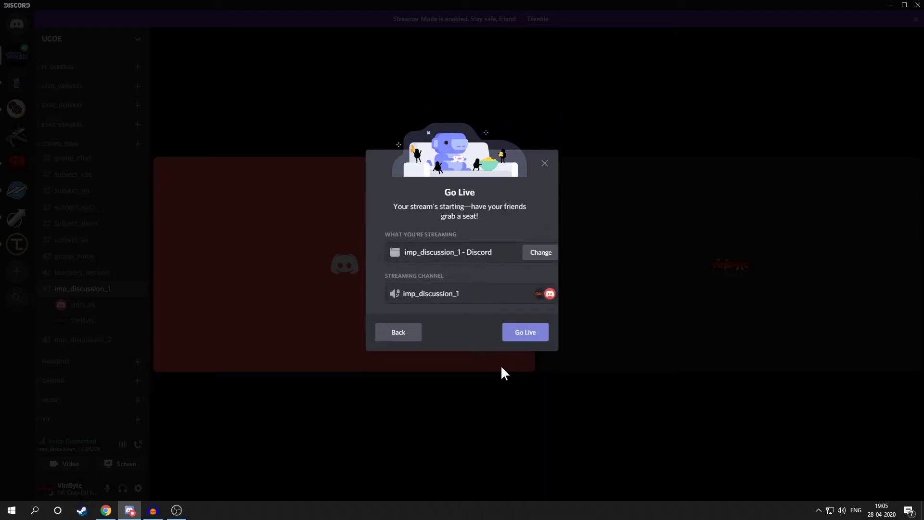
pyautogui.click(521, 333)
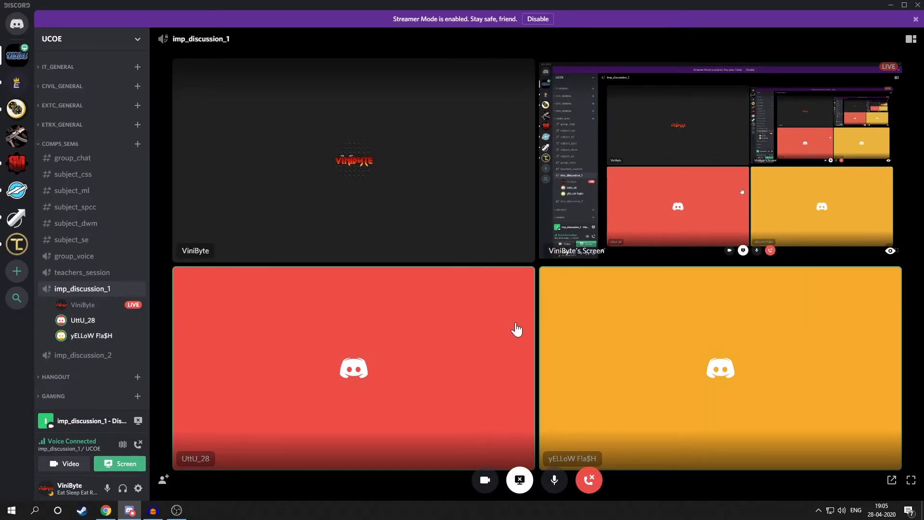
pyautogui.click(804, 114)
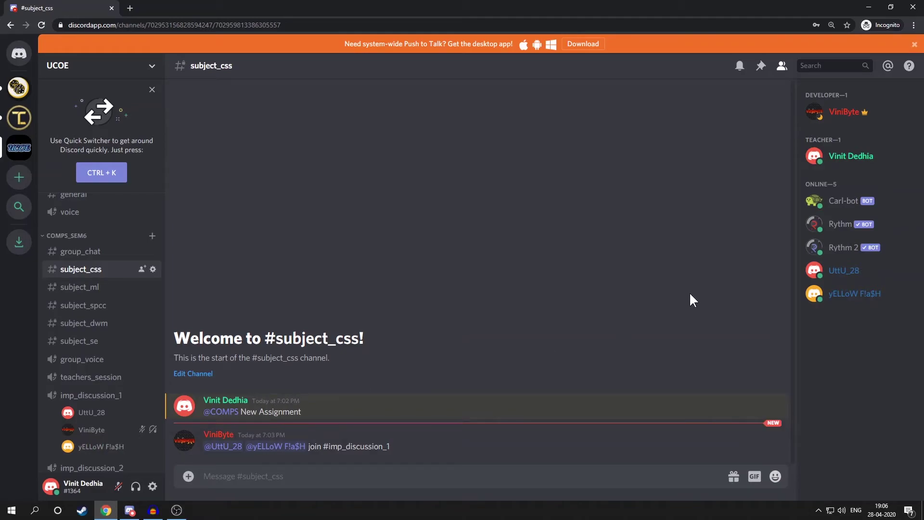
# Join imp_discussion_1 from the browser account and dismiss the video chat announcement
pyautogui.click(100, 395)
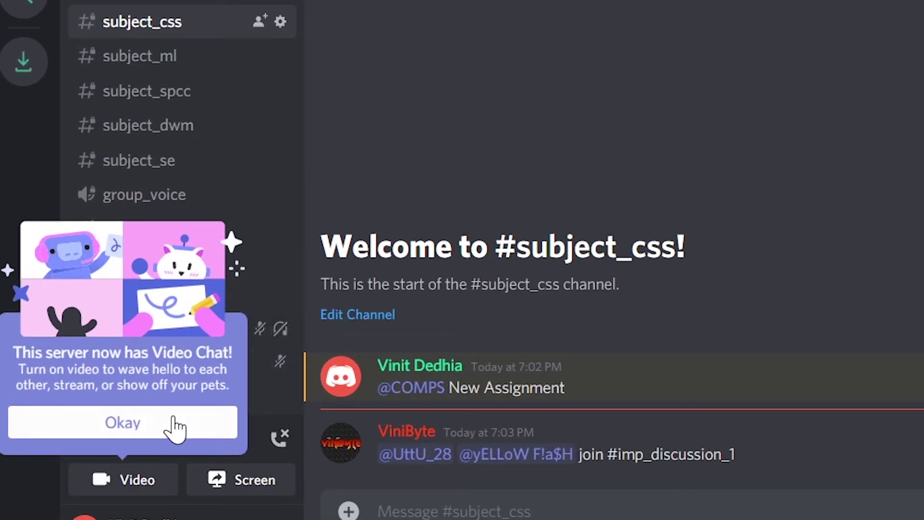
pyautogui.click(185, 415)
pyautogui.scroll(-2, 246, 349)
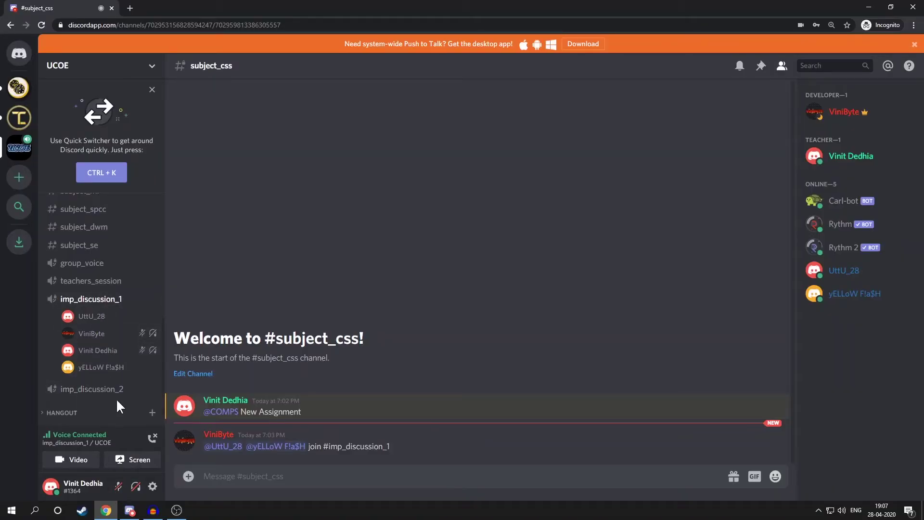
# View a call participant's profile and moderation menu, then dismiss it
pyautogui.click(102, 369)
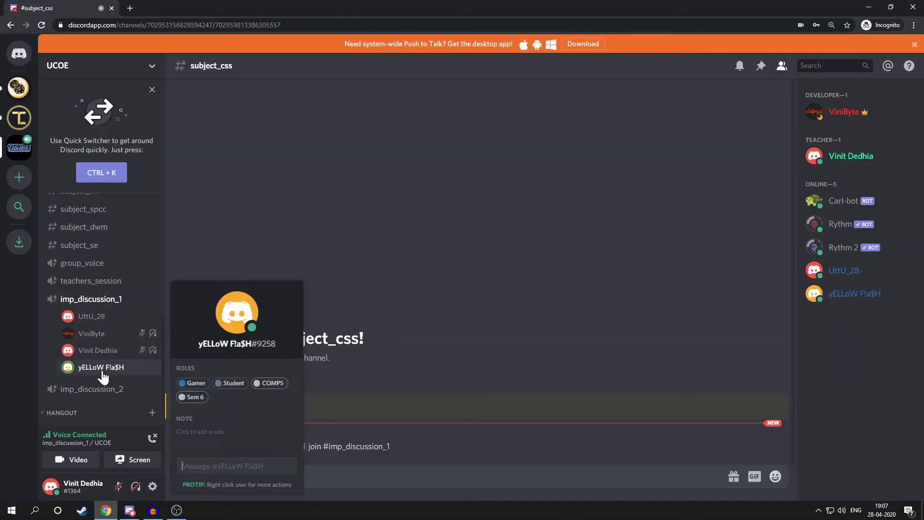
pyautogui.rightClick(103, 369)
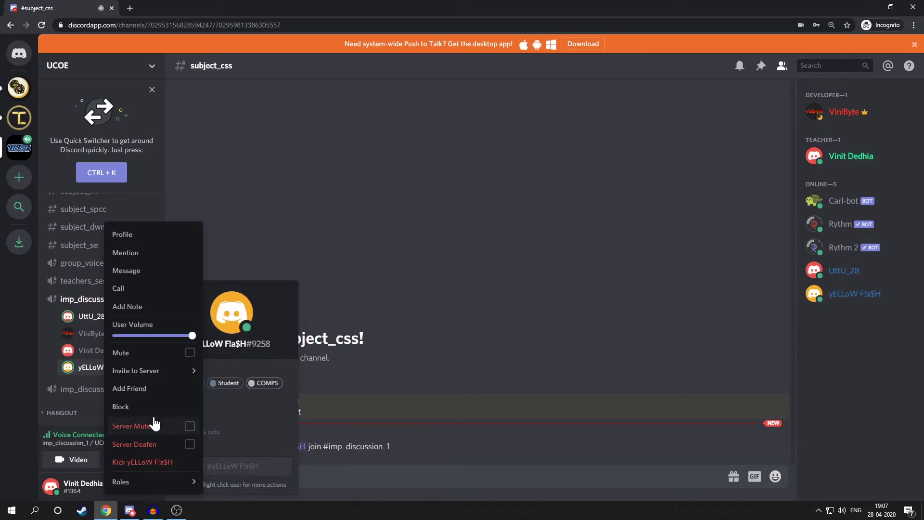
pyautogui.click(346, 383)
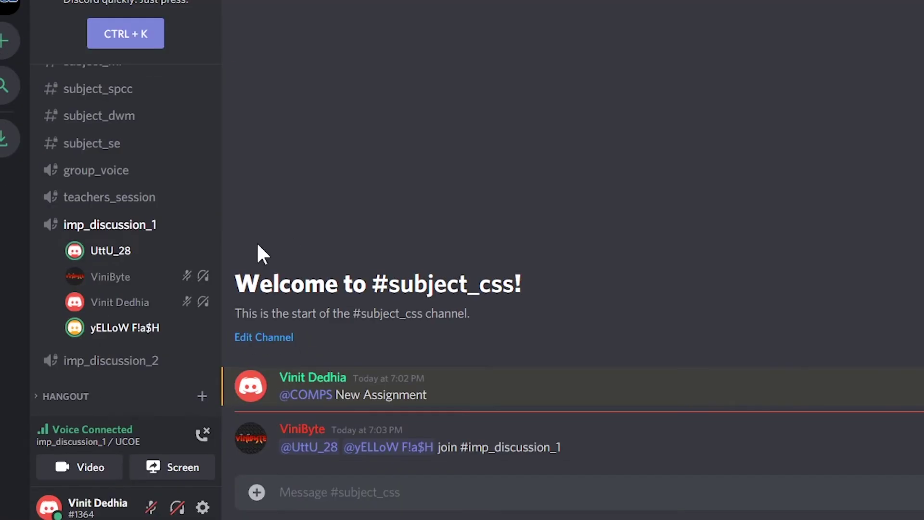
# Server-mute both voice members in imp_discussion_1
pyautogui.rightClick(108, 248)
pyautogui.click(136, 415)
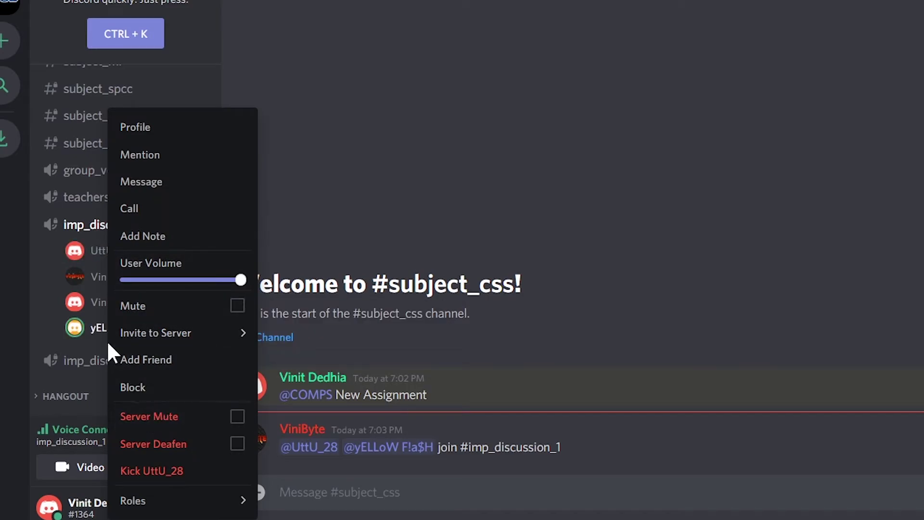
pyautogui.rightClick(96, 327)
pyautogui.click(156, 420)
pyautogui.click(332, 245)
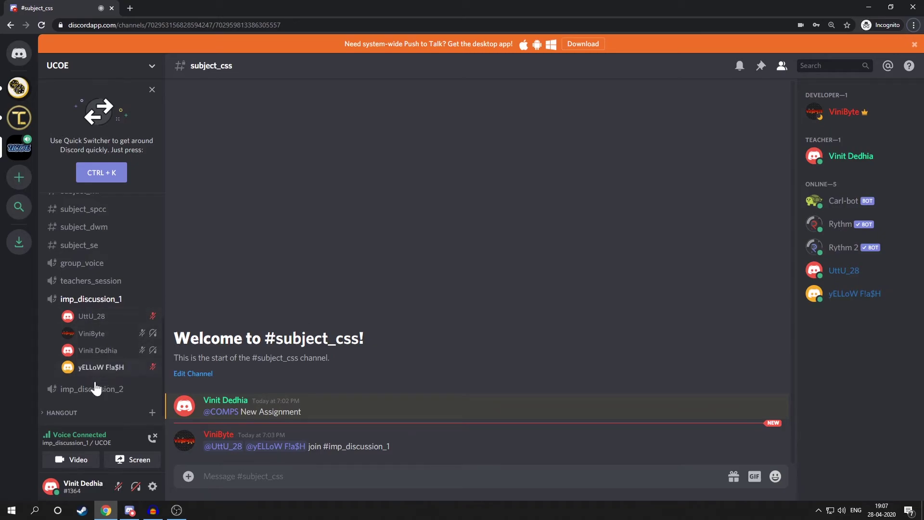
pyautogui.rightClick(102, 317)
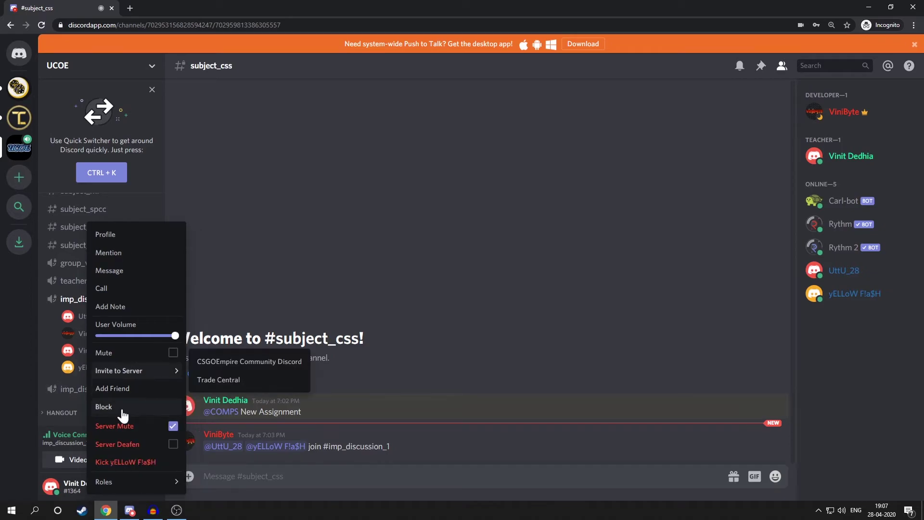
pyautogui.click(250, 282)
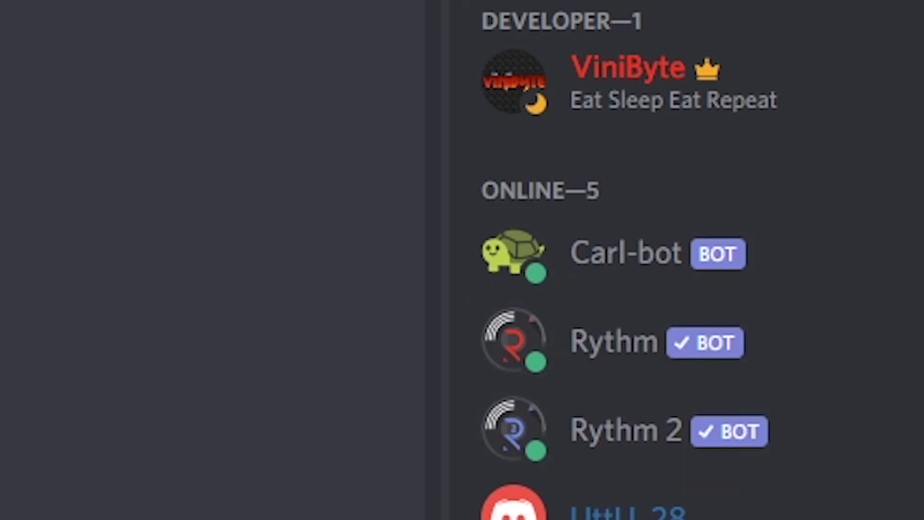
# Open #role_setup, then the #assign_yourself role-selection channel
pyautogui.click(72, 67)
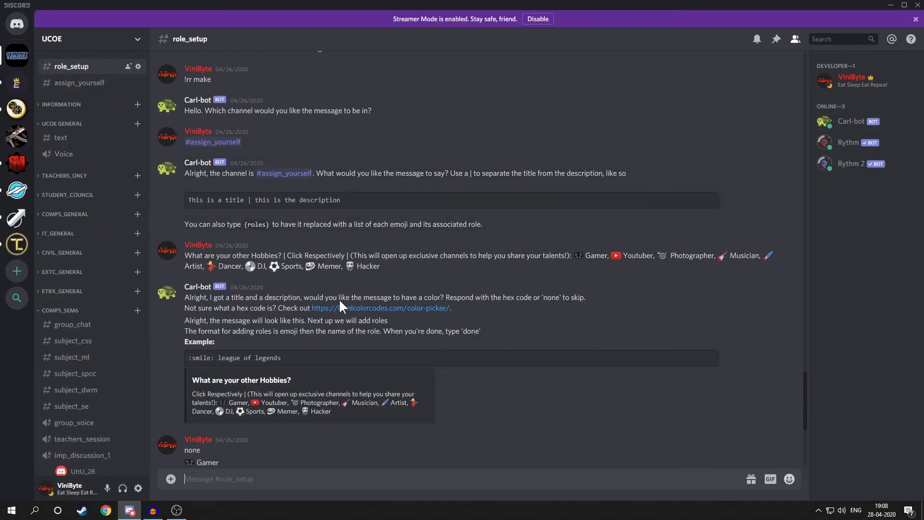
pyautogui.scroll(4, 281, 334)
pyautogui.scroll(1, 201, 300)
pyautogui.scroll(-2, 248, 207)
pyautogui.click(80, 83)
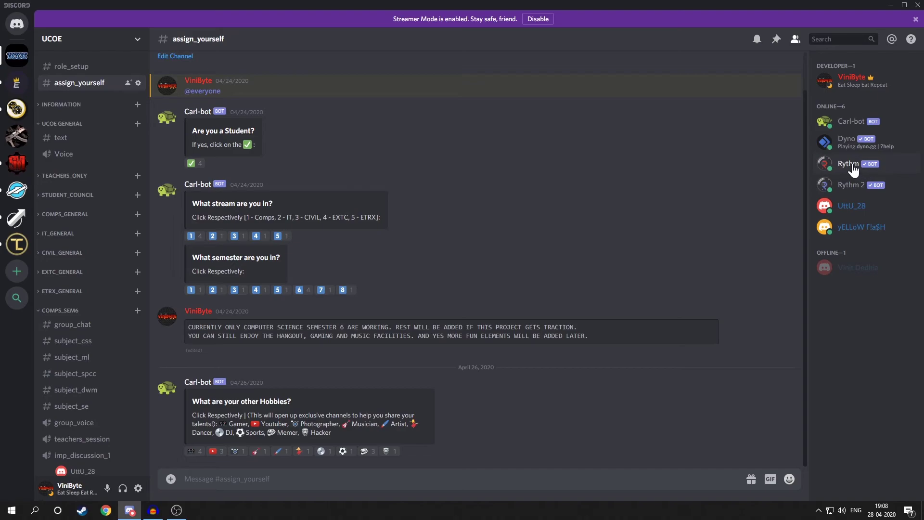
# Expand the MUSIC category, join music_small and open #music_commands
pyautogui.scroll(-5, 106, 301)
pyautogui.click(70, 448)
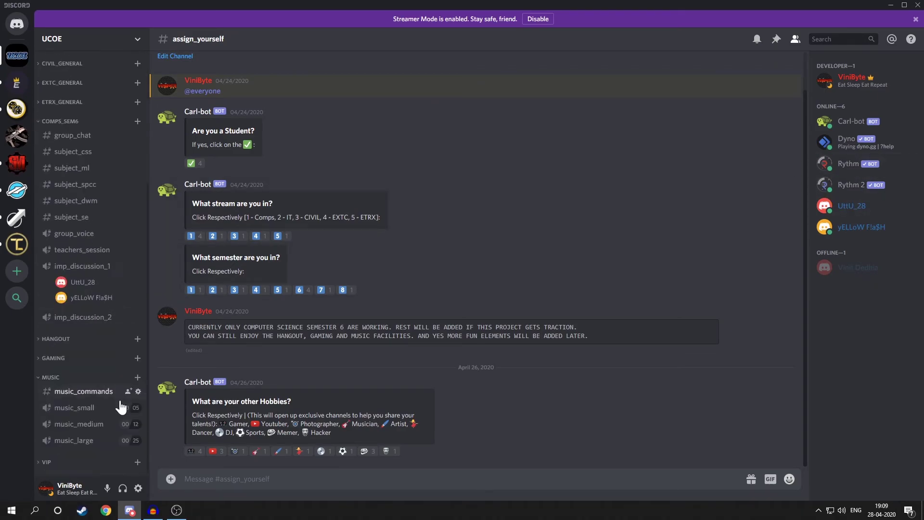
pyautogui.click(88, 410)
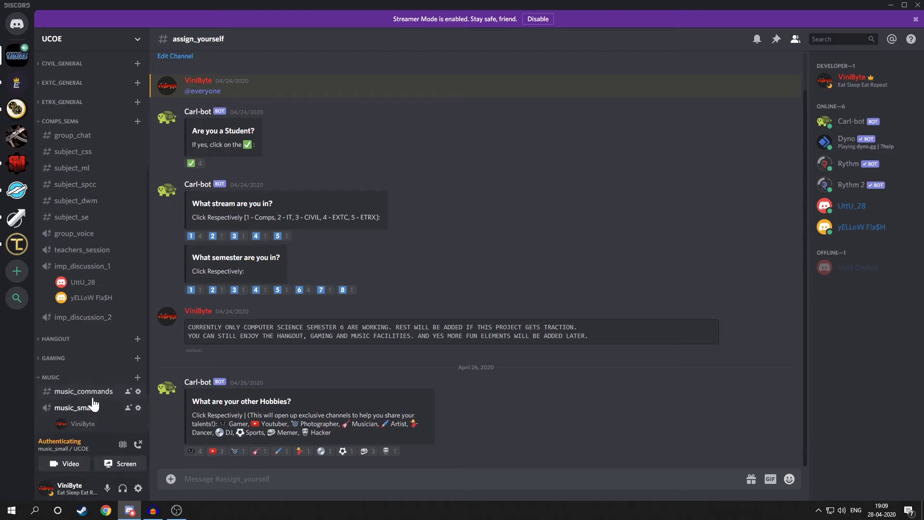
pyautogui.click(84, 391)
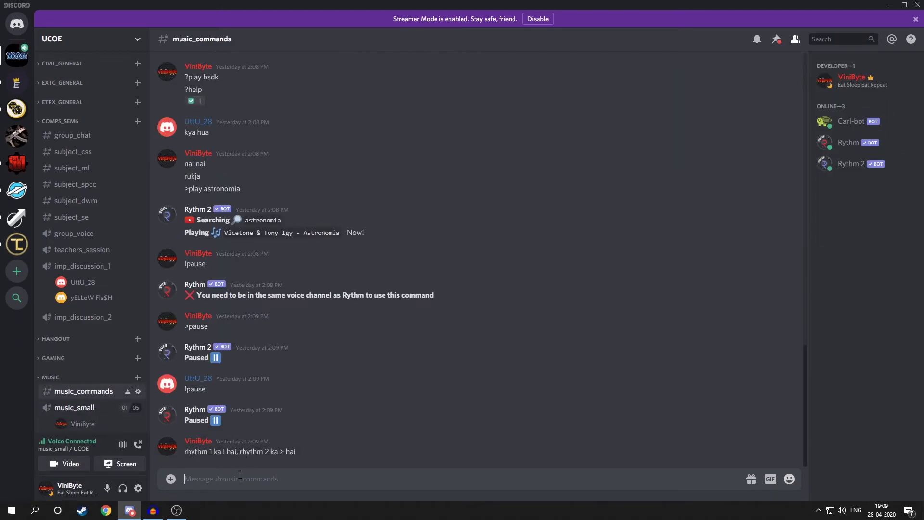
# Have Rythm play Astronomia with !play astronomia, then pause it with !pause
pyautogui.write('!play astronomia')
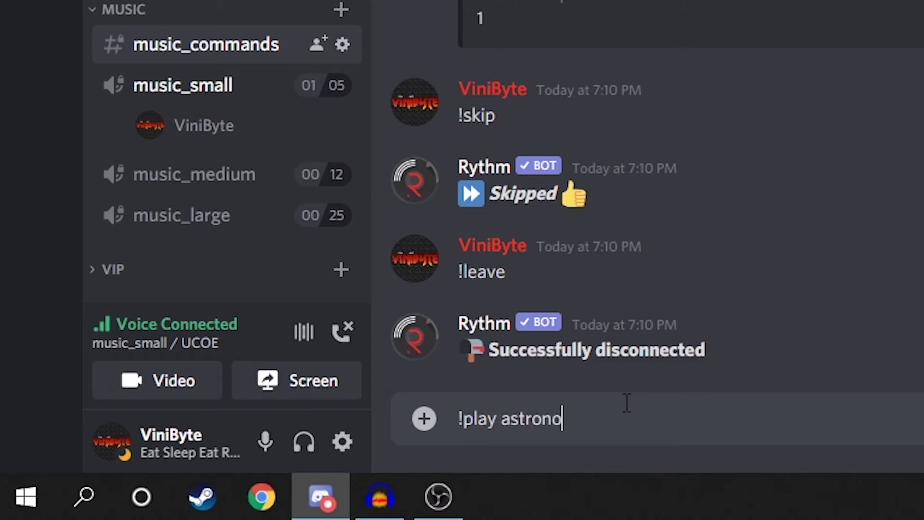
pyautogui.press('Return')
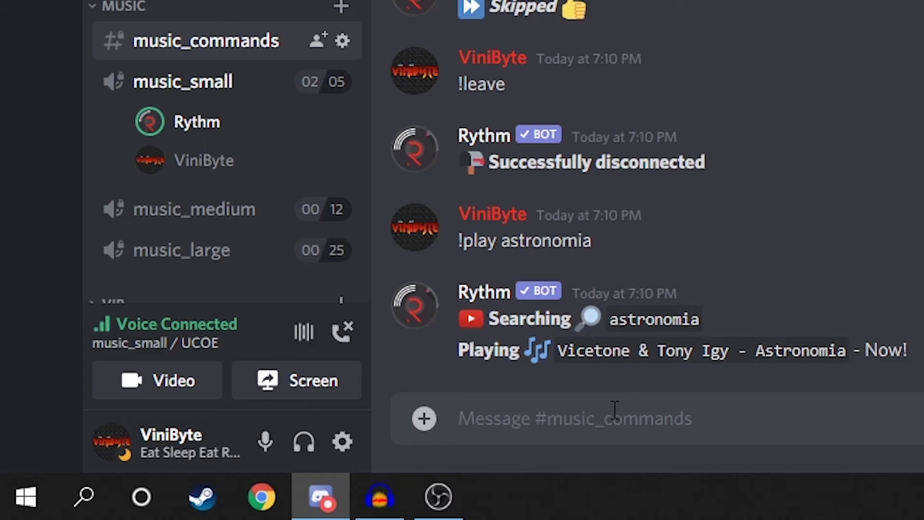
pyautogui.write('!pause')
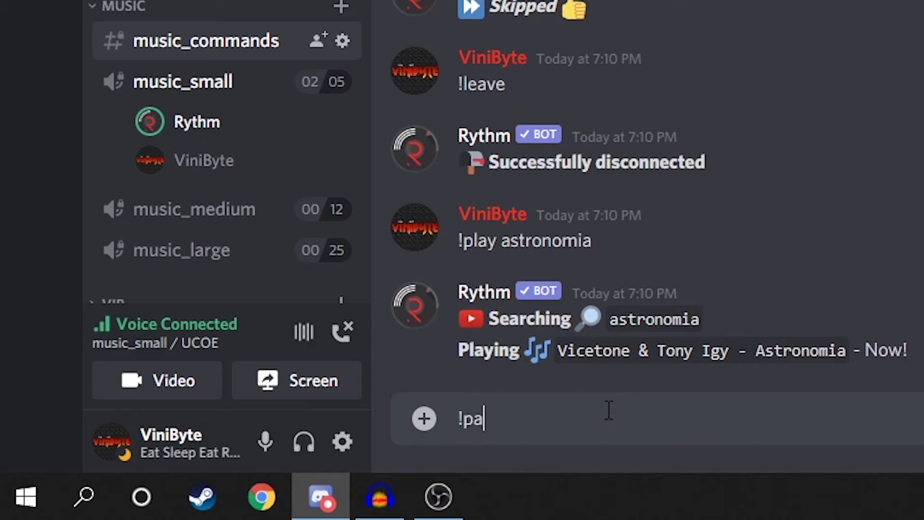
pyautogui.press('Return')
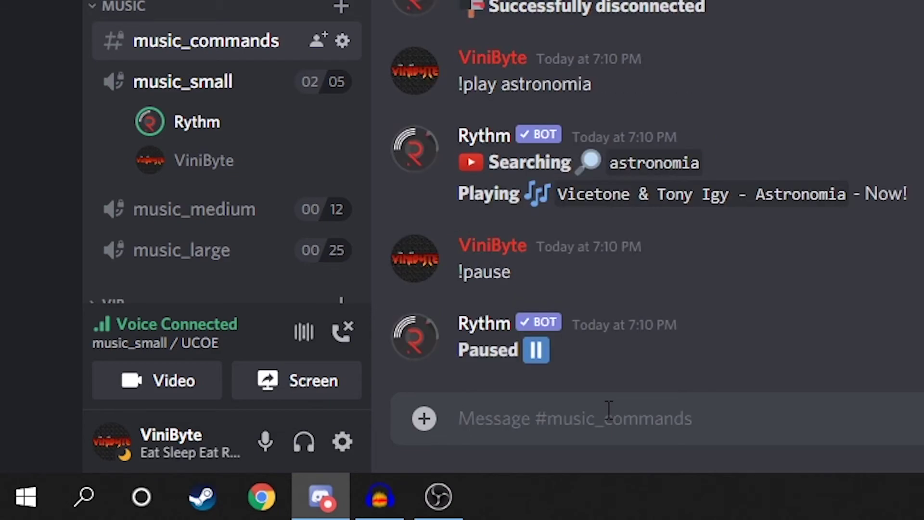
# Lower Rythm's user volume to about 30% and resume playback with !play
pyautogui.rightClick(197, 122)
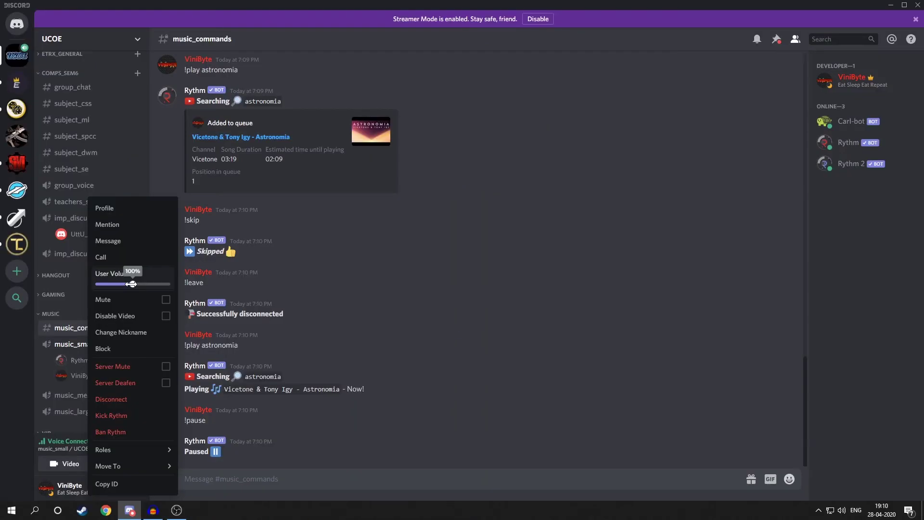
pyautogui.moveTo(131, 284); pyautogui.dragTo(110, 284)
pyautogui.click(219, 472)
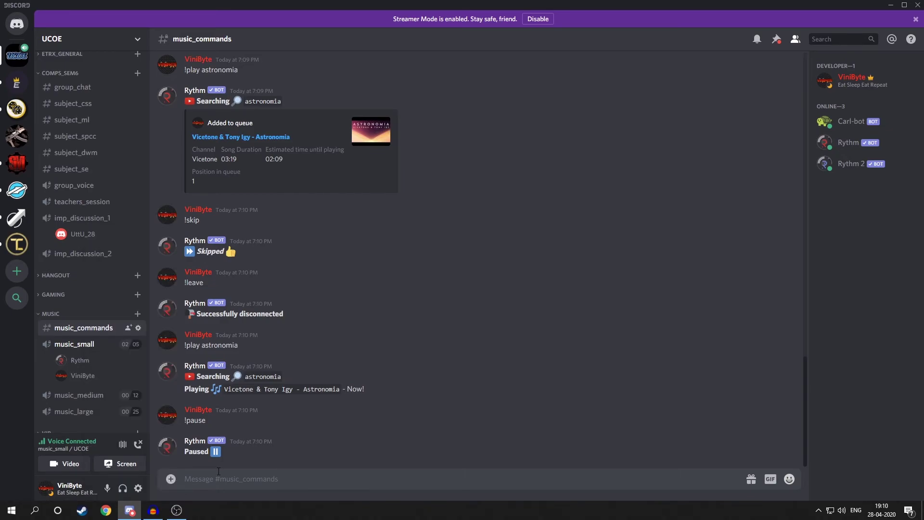
pyautogui.write('!play')
pyautogui.press('Return')
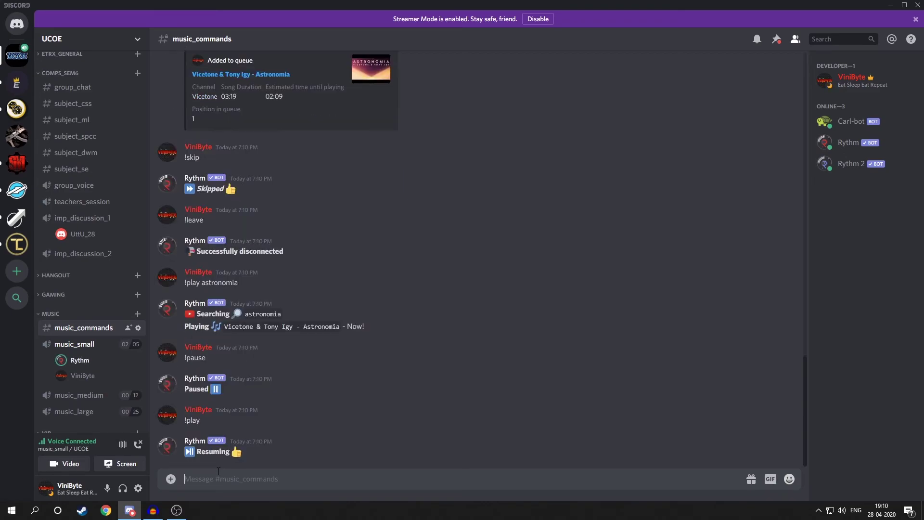
# Move a member from imp_discussion_1 into music_small, then disconnect from voice
pyautogui.moveTo(80, 236); pyautogui.dragTo(96, 364)
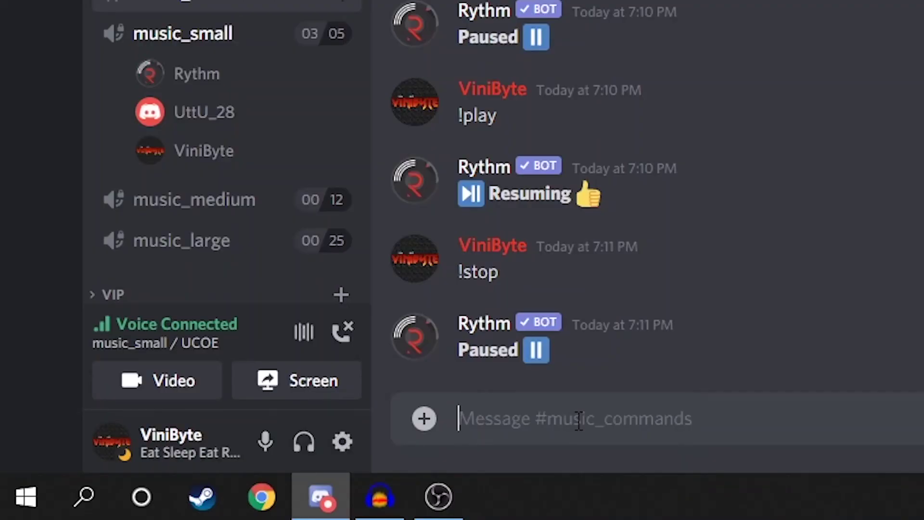
pyautogui.write('!lea')
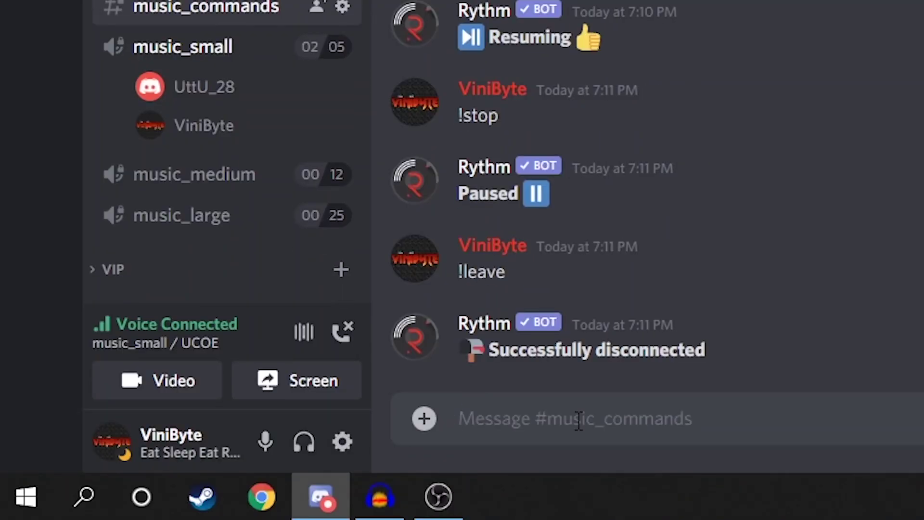
pyautogui.click(342, 333)
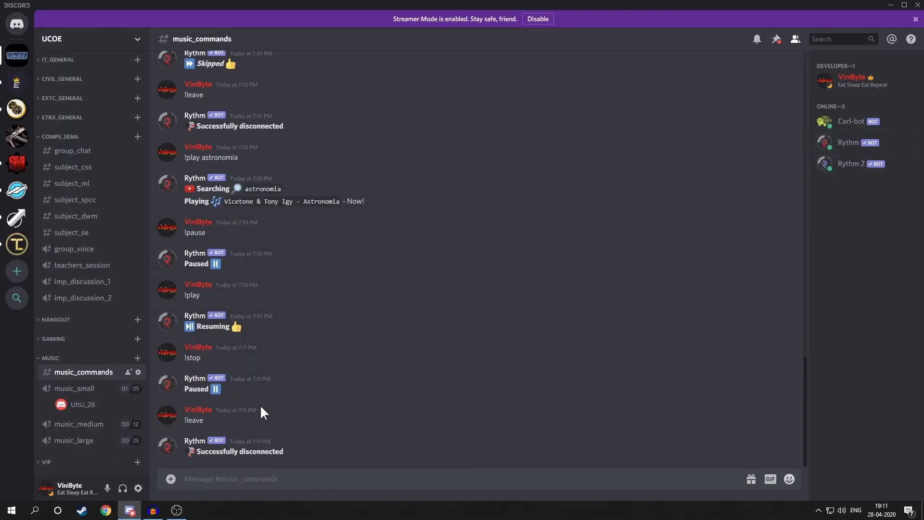
pyautogui.moveTo(200, 157); pyautogui.dragTo(237, 155)
pyautogui.click(216, 189)
# Skim the Real Python bot article to Creating a Discord Connection, then return to Discord
pyautogui.hotkey('alt', 'Tab')
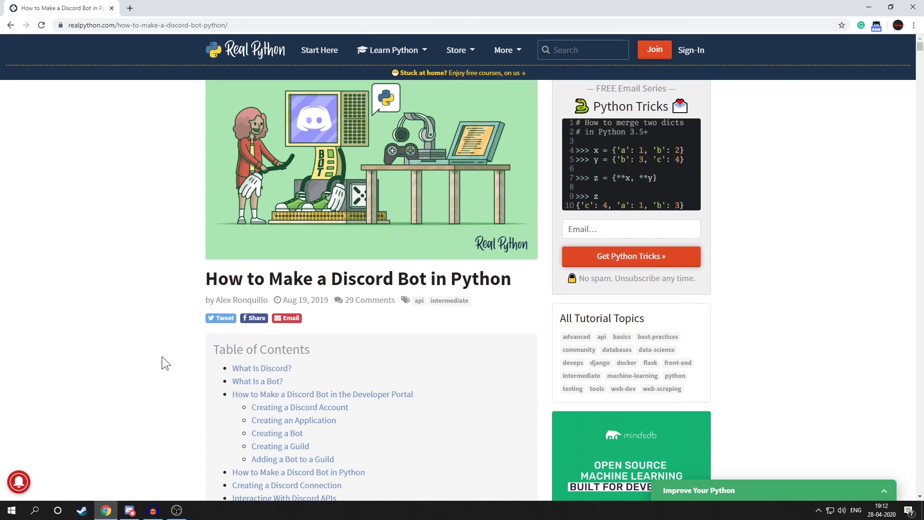
pyautogui.scroll(-8, 289, 306)
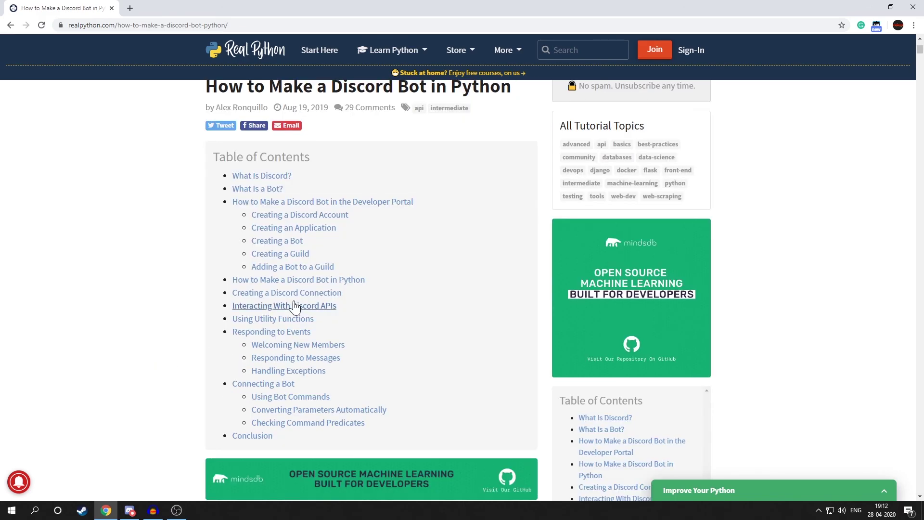
pyautogui.scroll(-10, 295, 306)
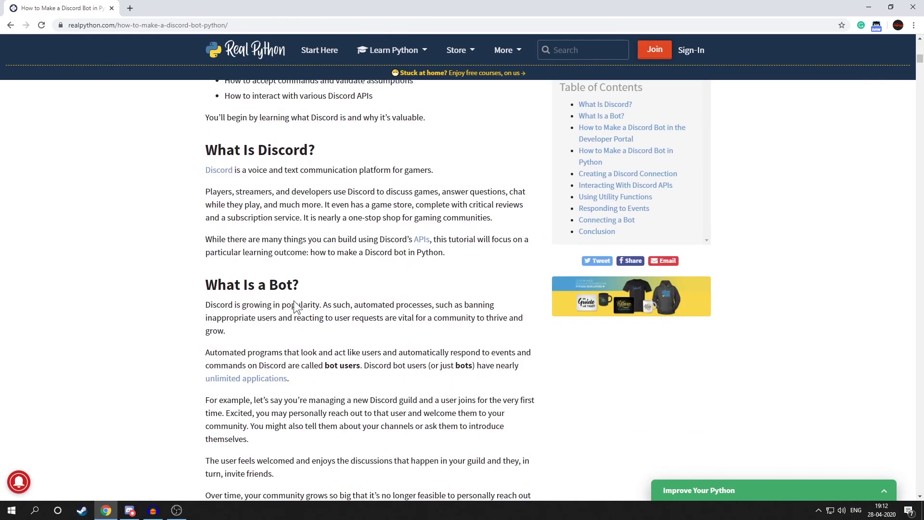
pyautogui.scroll(-20, 295, 307)
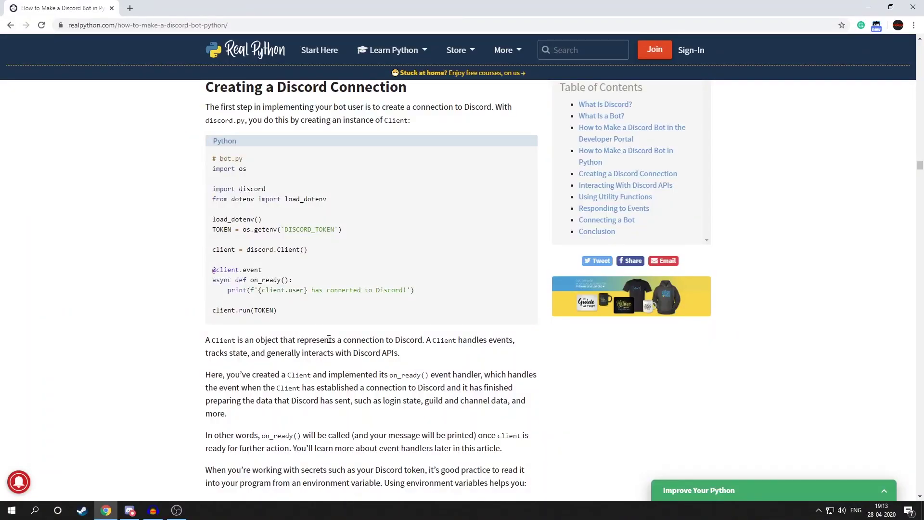
pyautogui.hotkey('alt', 'Tab')
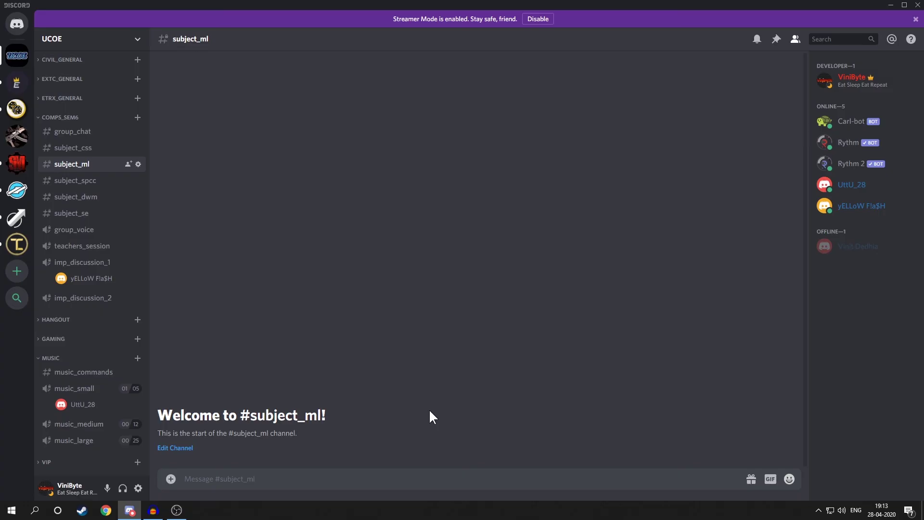